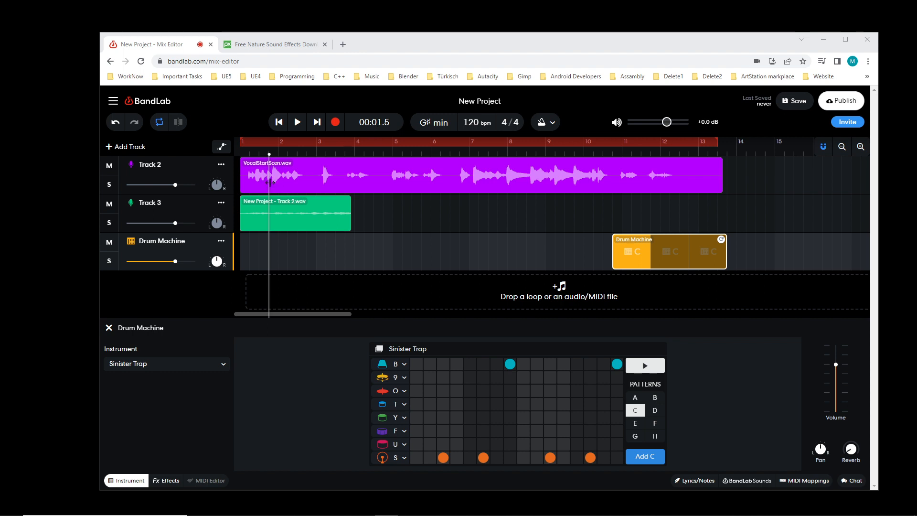
# Inspect the timeline by selecting the clips on Track 2 and Track 3 and viewing the Drum Machine track.
pyautogui.moveTo(271, 182); pyautogui.dragTo(460, 190)
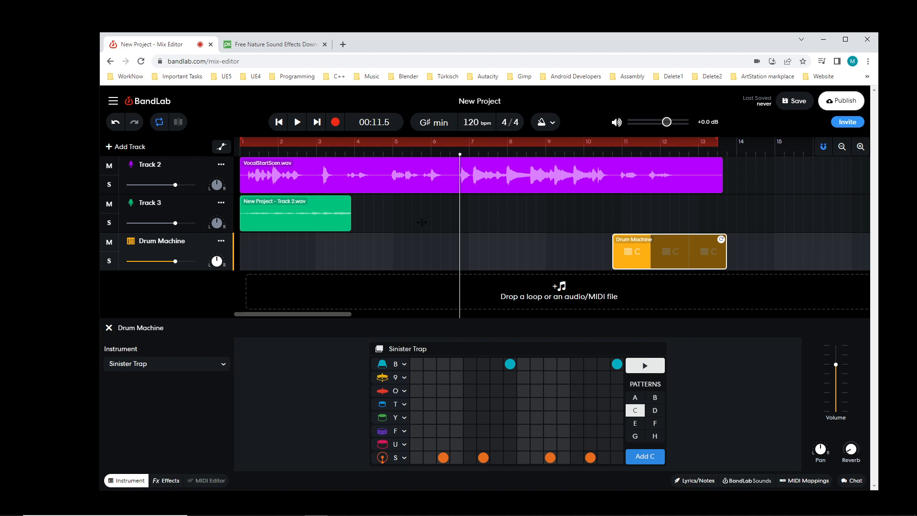
pyautogui.click(391, 173)
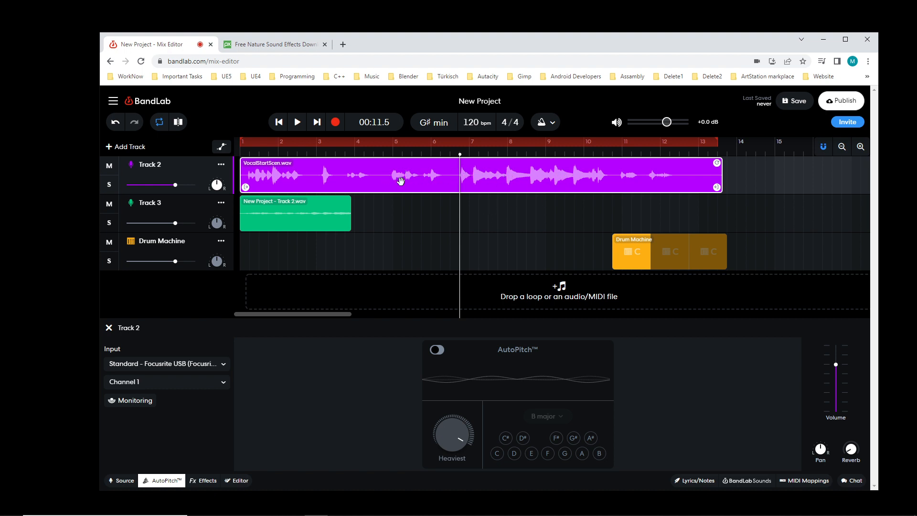
pyautogui.click(319, 219)
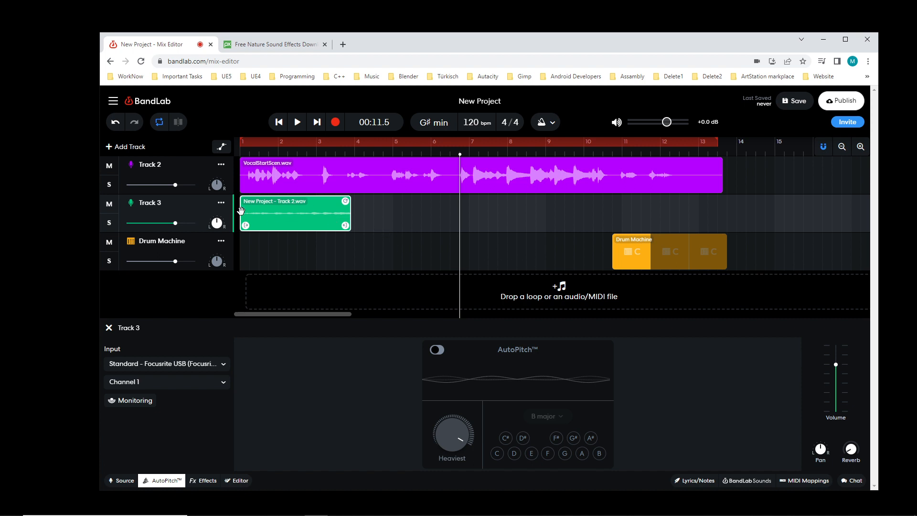
pyautogui.click(318, 248)
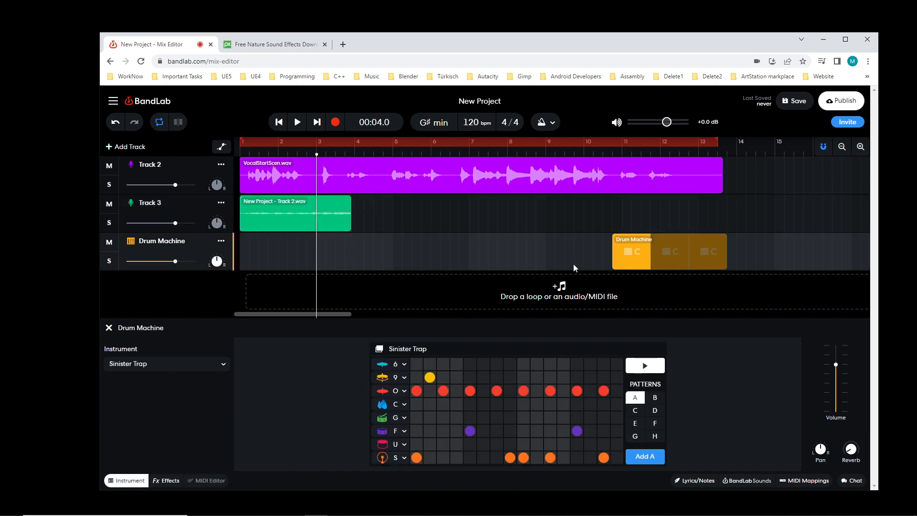
pyautogui.click(331, 211)
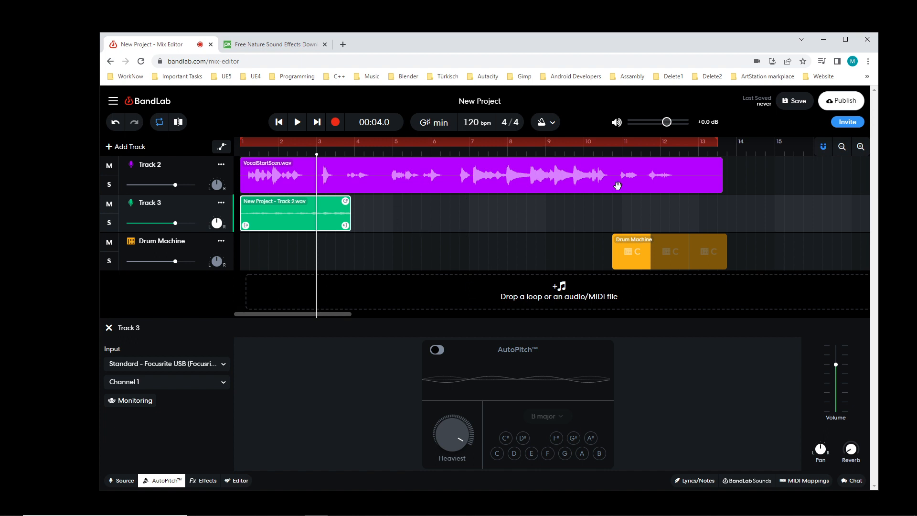
pyautogui.click(506, 179)
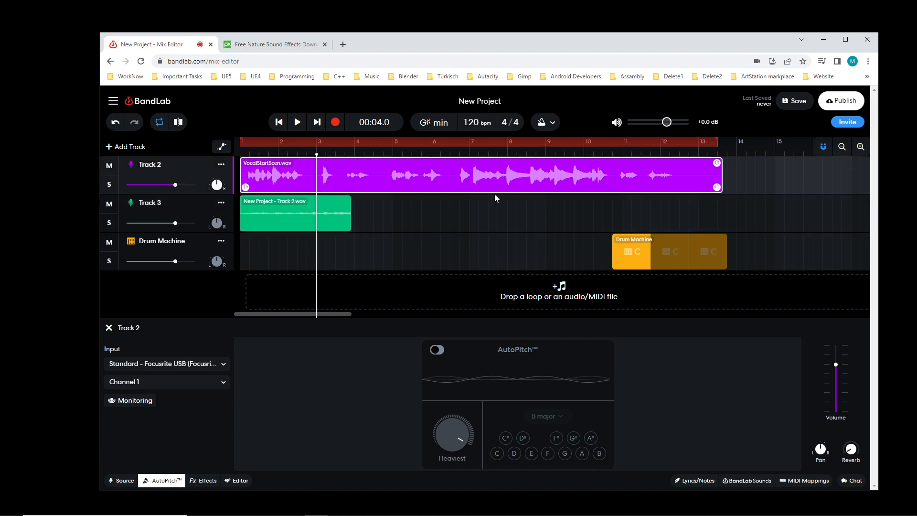
pyautogui.click(322, 205)
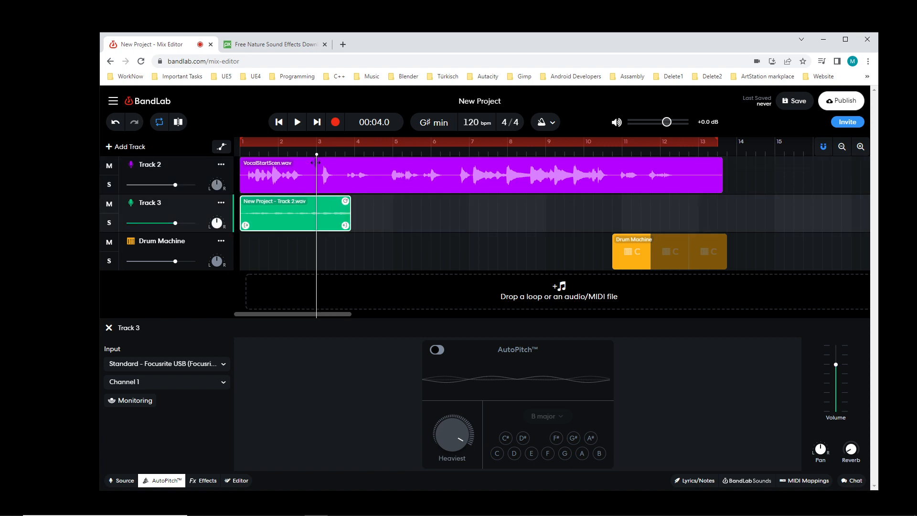
# Return the playhead to the project's start and play a short preview of the opening.
pyautogui.moveTo(317, 155); pyautogui.dragTo(242, 171)
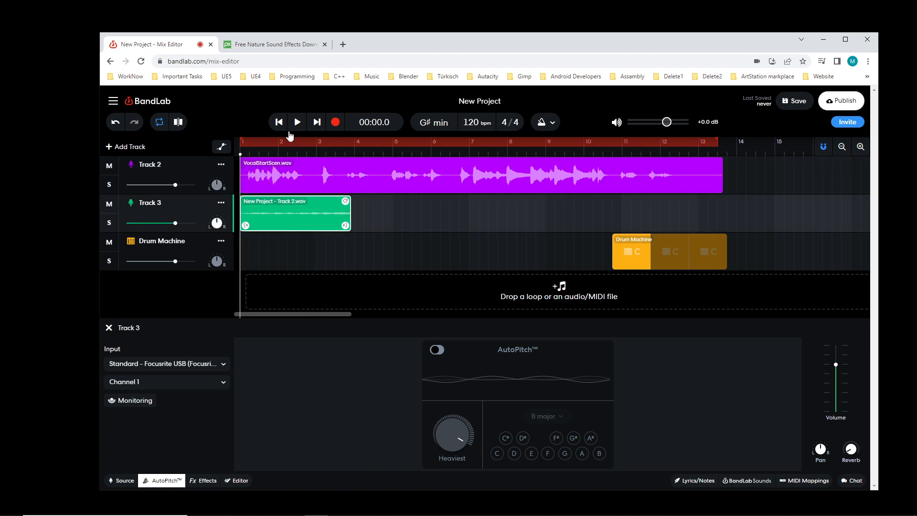
pyautogui.click(296, 122)
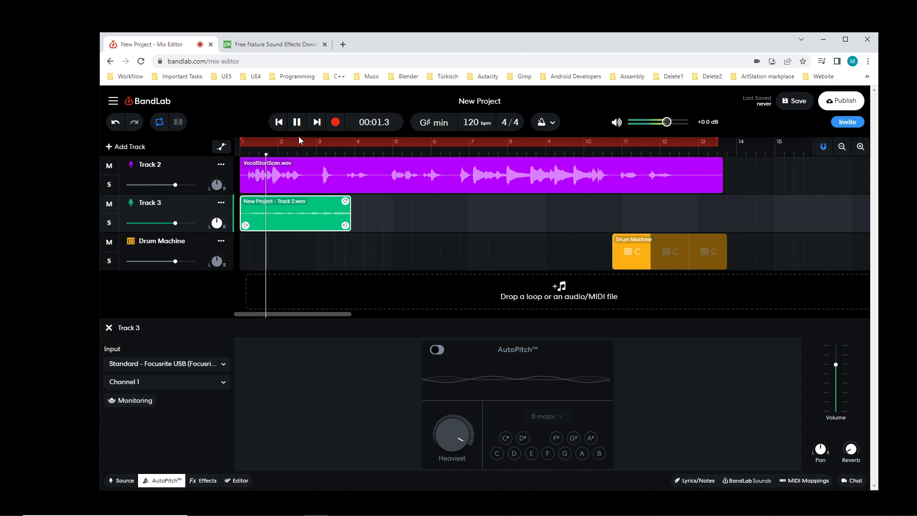
pyautogui.click(296, 122)
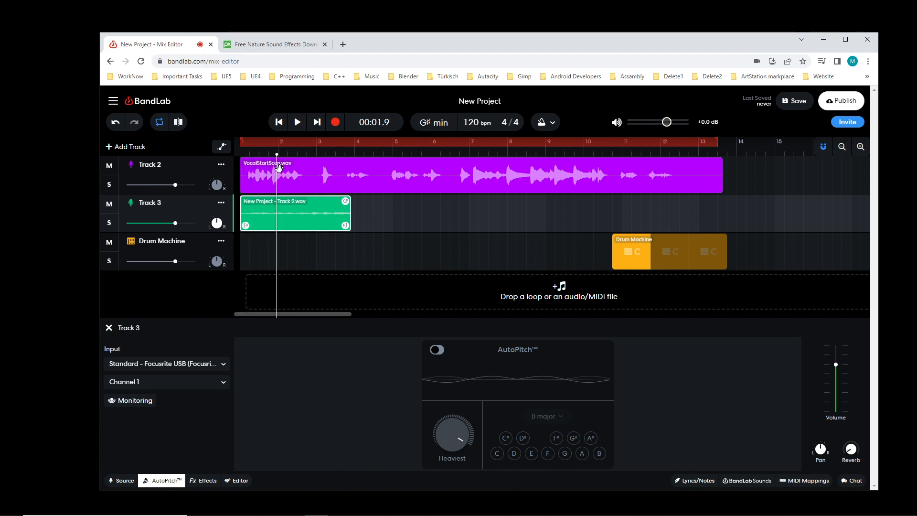
# Listen to the project from about 13 seconds through the Drum Machine clip, pausing once along the way.
pyautogui.moveTo(277, 173); pyautogui.dragTo(520, 190)
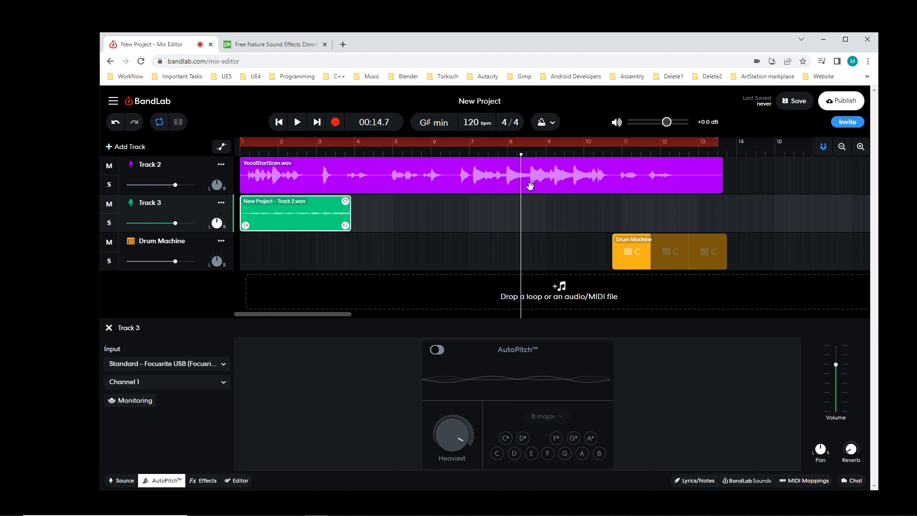
pyautogui.moveTo(522, 189); pyautogui.dragTo(491, 184)
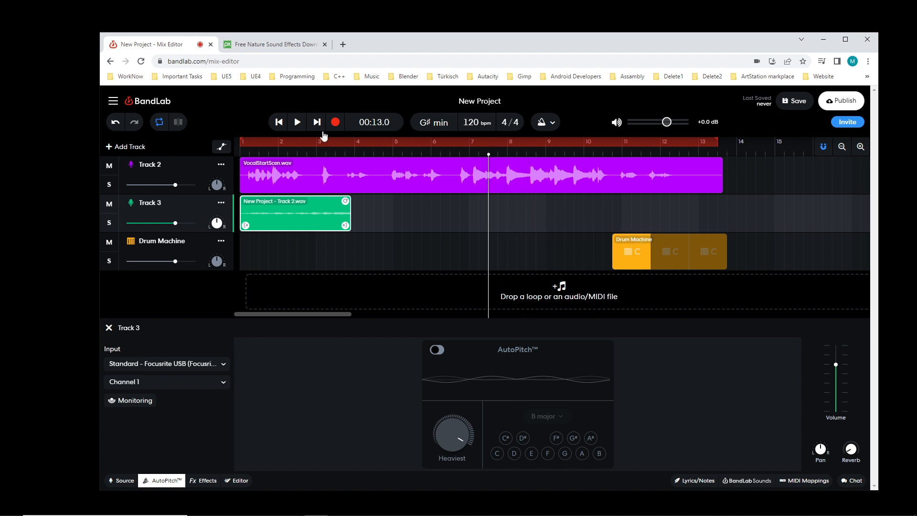
pyautogui.click(297, 122)
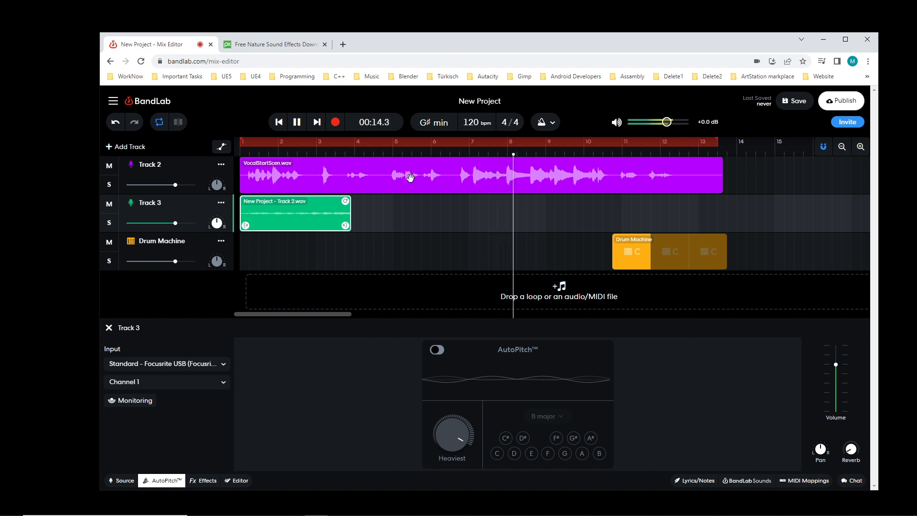
pyautogui.click(301, 125)
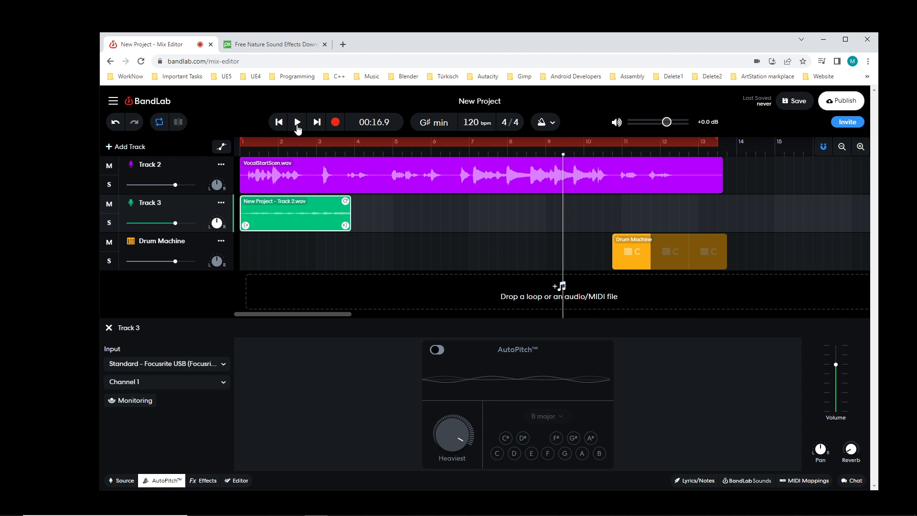
pyautogui.click(297, 126)
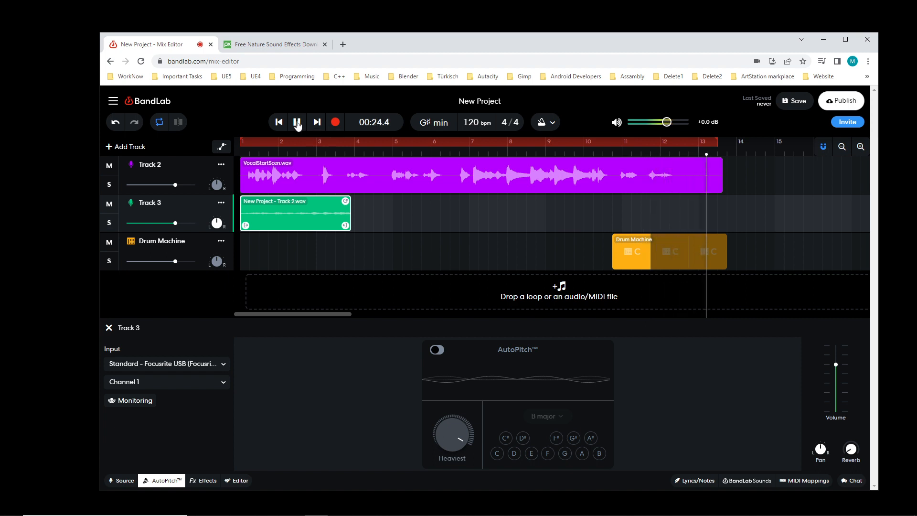
pyautogui.click(296, 123)
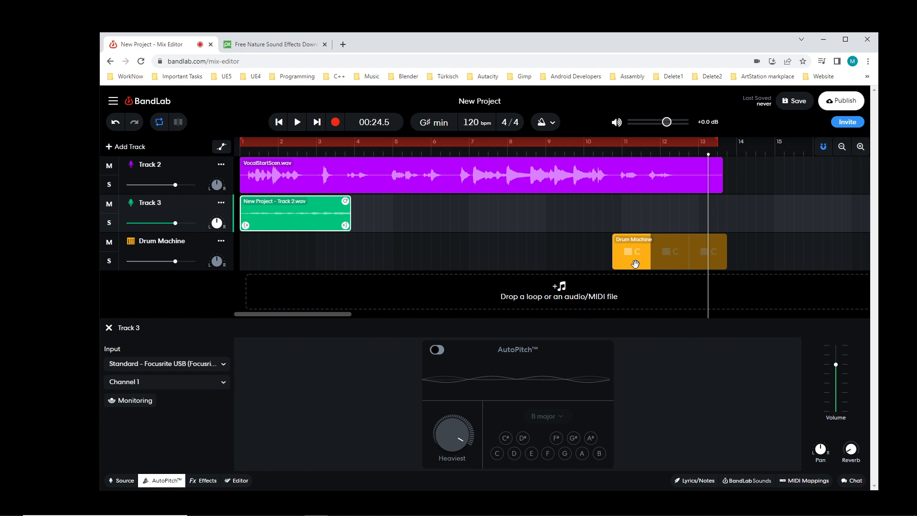
# Select the Drum Machine clip and review the available new track types without adding one.
pyautogui.click(640, 251)
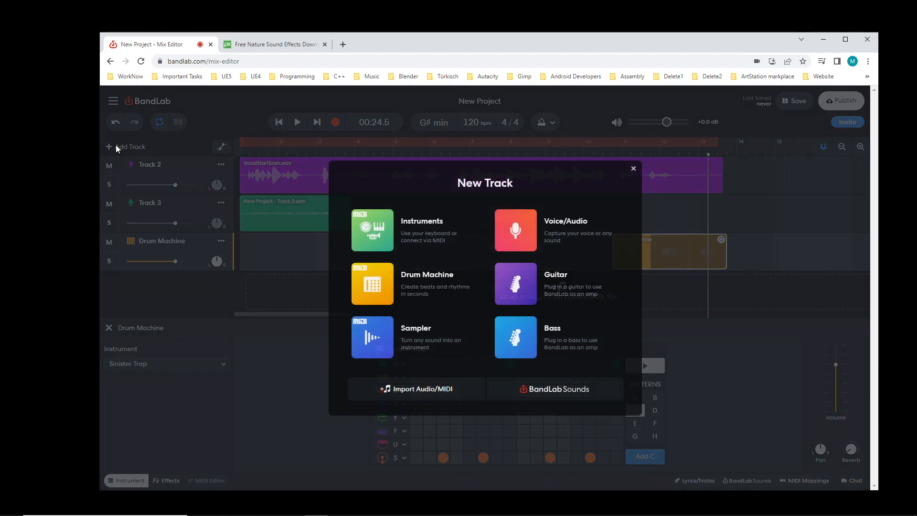
pyautogui.click(125, 146)
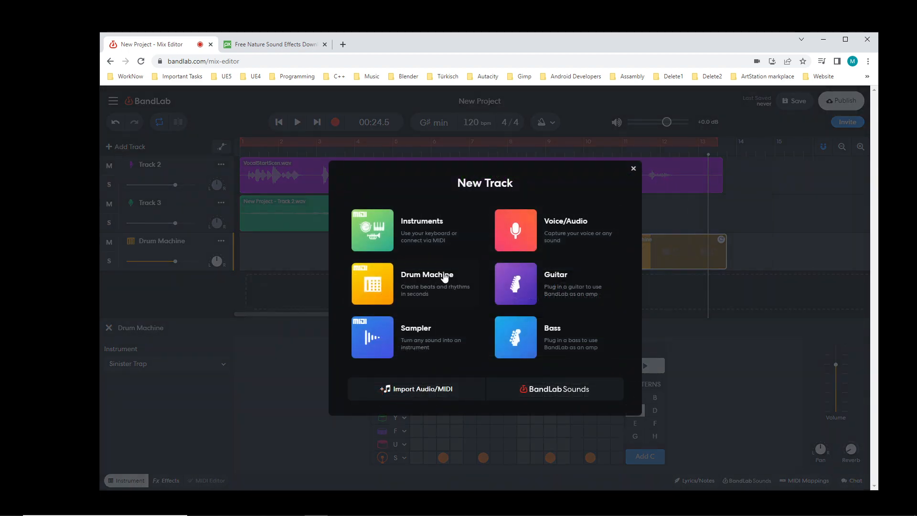
pyautogui.click(633, 169)
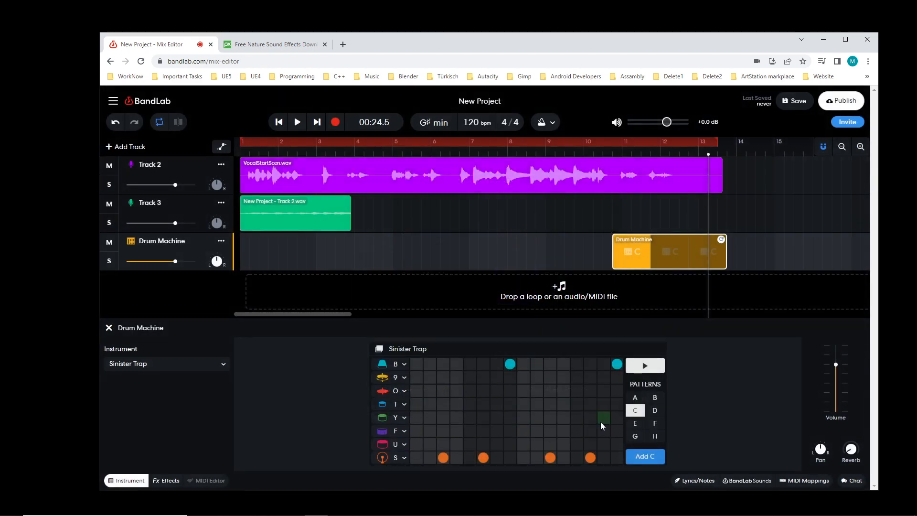
# Browse the Drum Pads presets and try a hit on the first beat of pattern C's lowest row.
pyautogui.click(171, 366)
pyautogui.moveTo(171, 368)
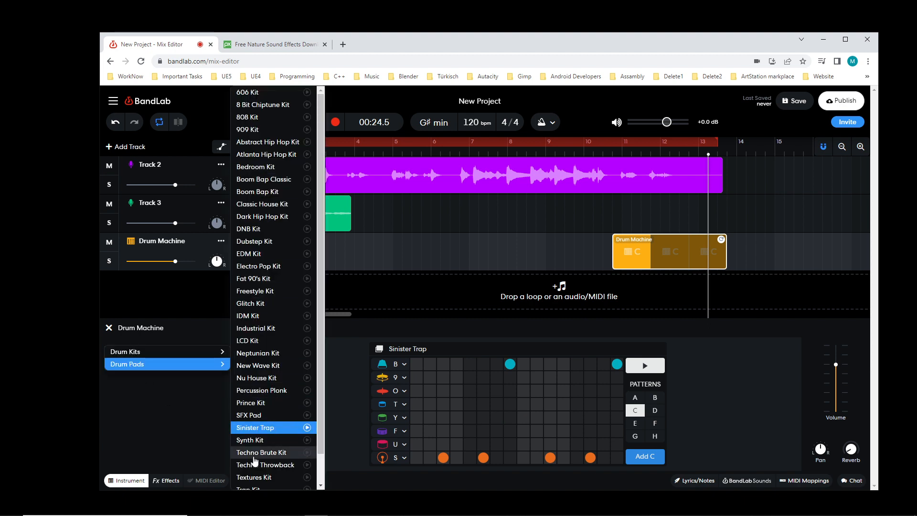
pyautogui.click(152, 433)
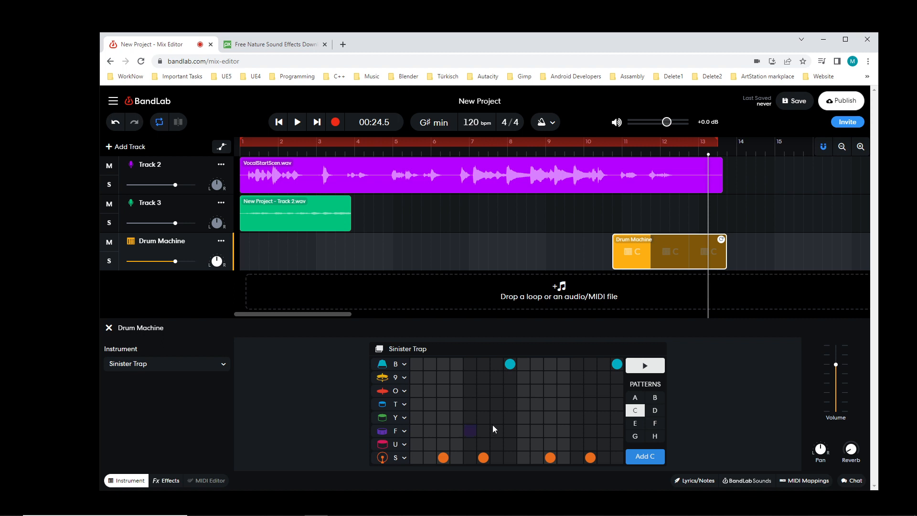
pyautogui.click(419, 459)
pyautogui.click(418, 459)
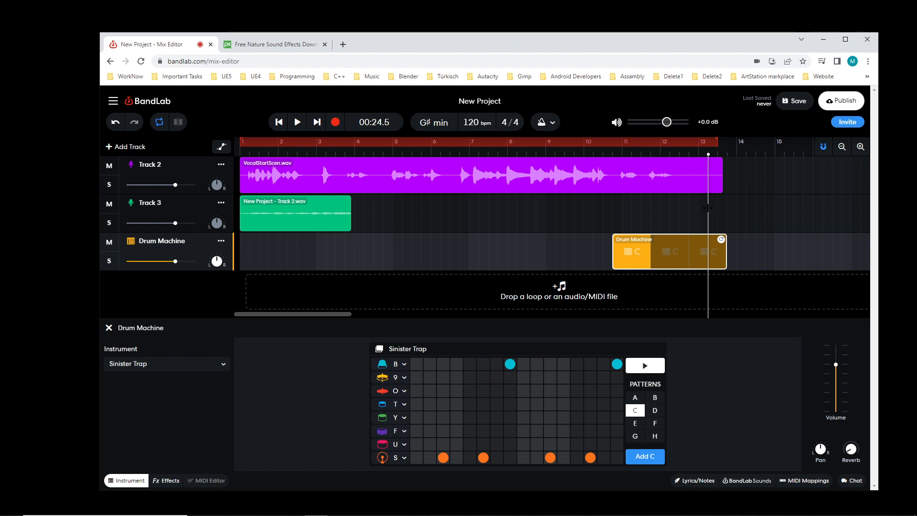
# Listen to the Drum Machine section starting at 19 seconds and again from 22.5 seconds.
pyautogui.moveTo(708, 209); pyautogui.dragTo(604, 215)
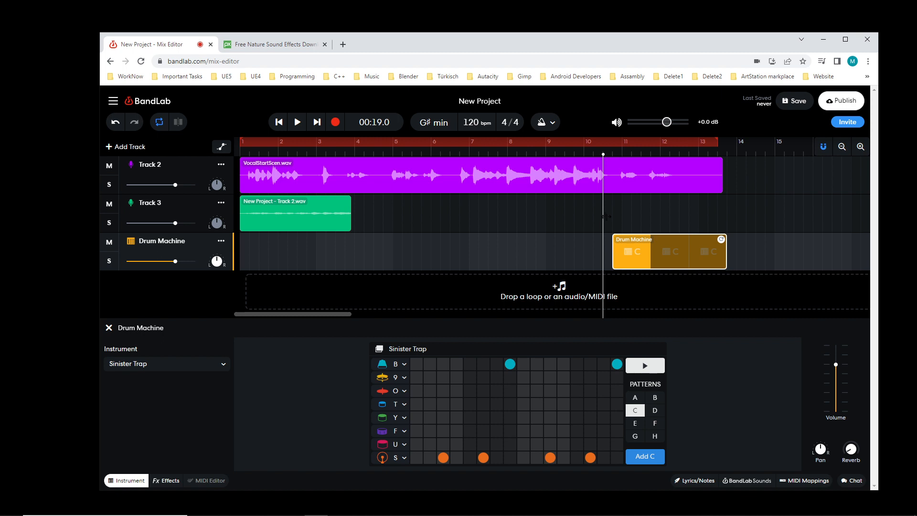
pyautogui.click(298, 122)
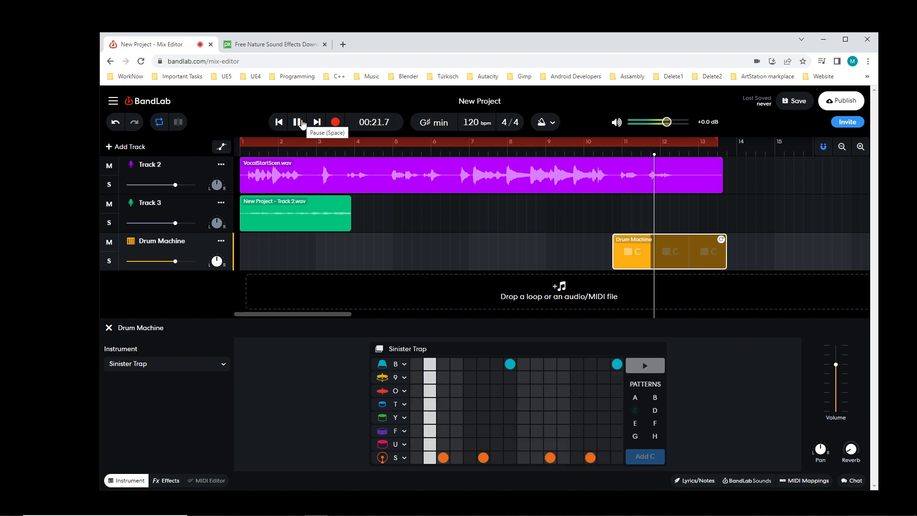
pyautogui.click(299, 122)
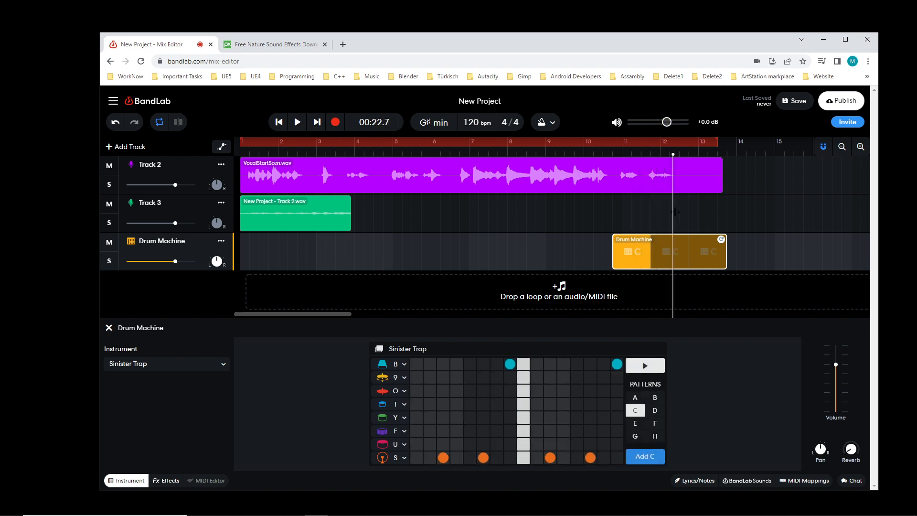
pyautogui.moveTo(674, 206)
pyautogui.mouseDown()
pyautogui.moveTo(645, 207)
pyautogui.moveTo(669, 208)
pyautogui.mouseUp()
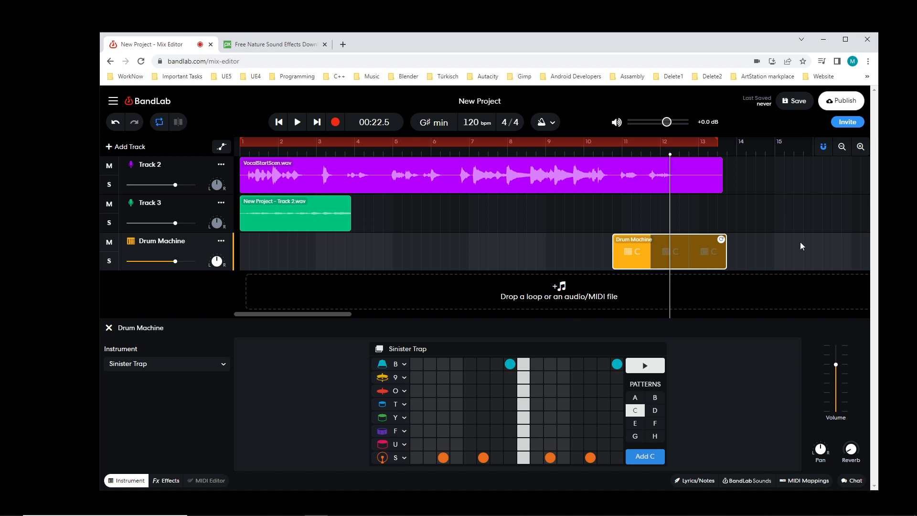
pyautogui.click(296, 122)
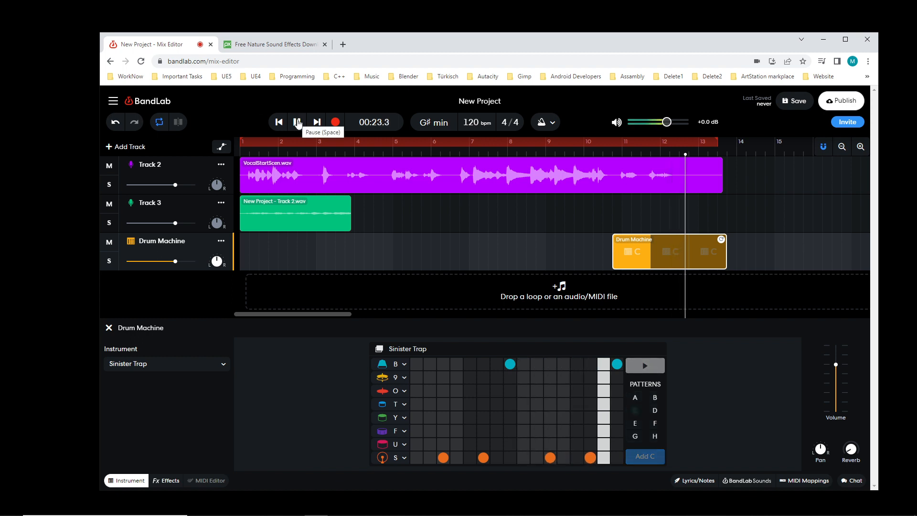
pyautogui.click(297, 122)
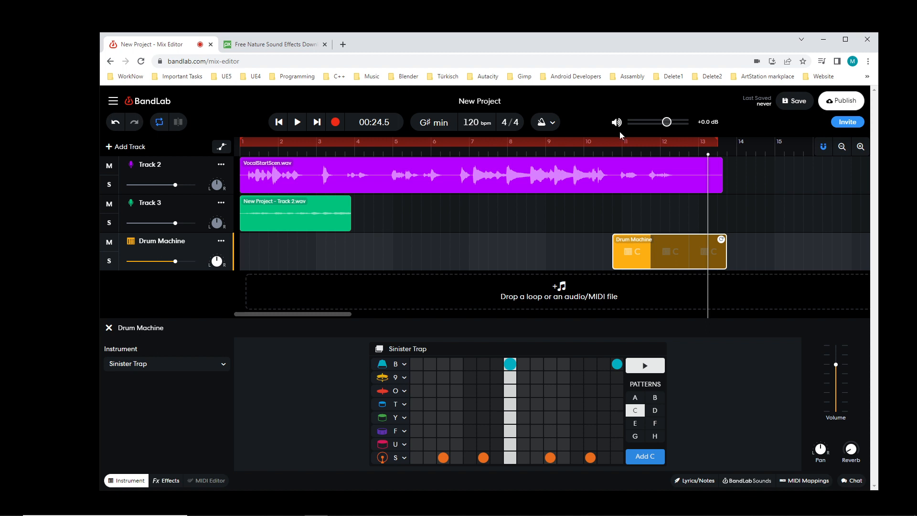
# Replay from about 17 seconds into the Drum Machine clip and place the playhead at that clip's end.
pyautogui.moveTo(710, 204); pyautogui.dragTo(568, 197)
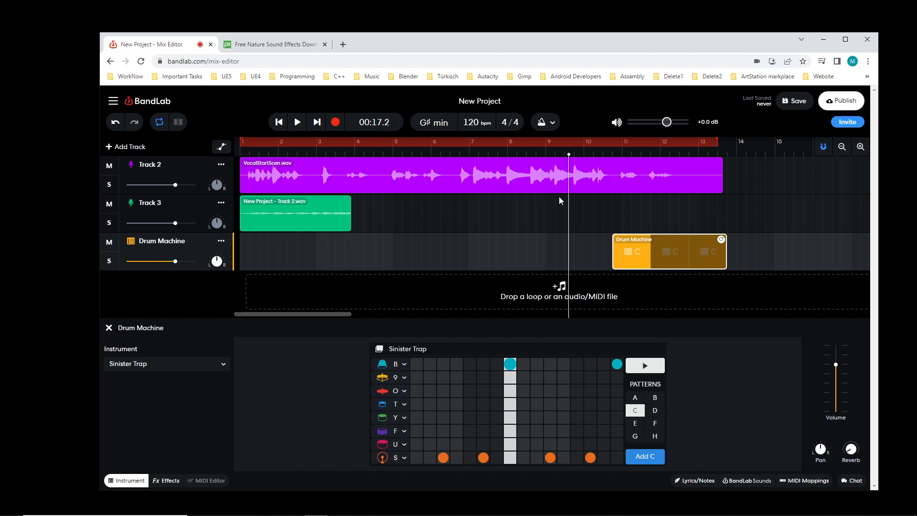
pyautogui.click(297, 122)
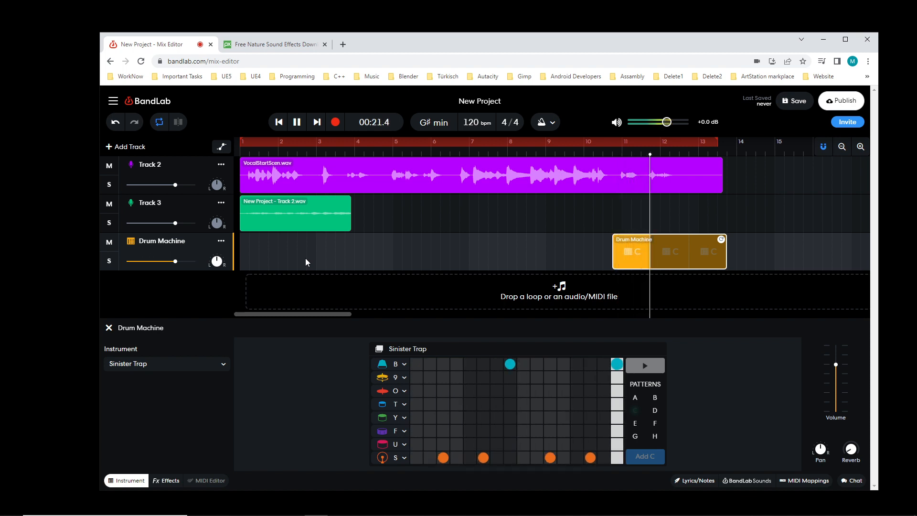
pyautogui.click(297, 122)
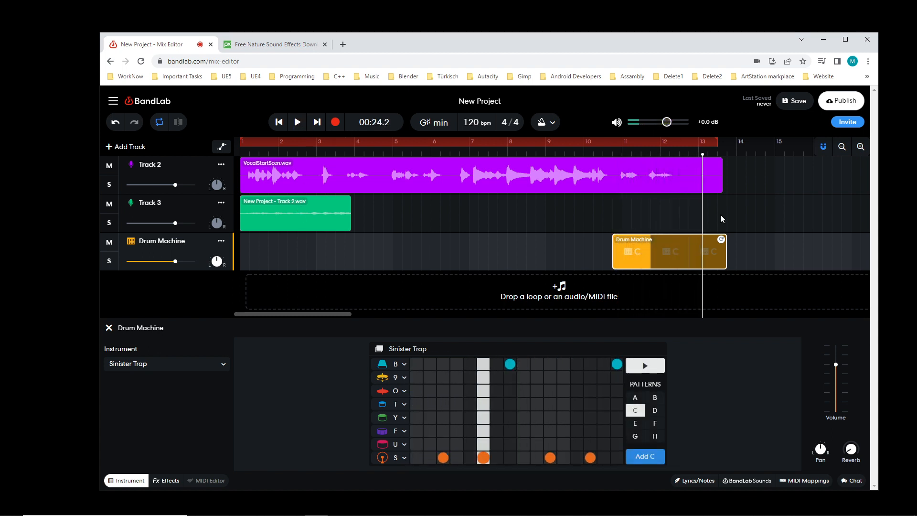
pyautogui.click(679, 180)
pyautogui.moveTo(679, 180); pyautogui.dragTo(689, 196)
pyautogui.moveTo(680, 195); pyautogui.dragTo(725, 204)
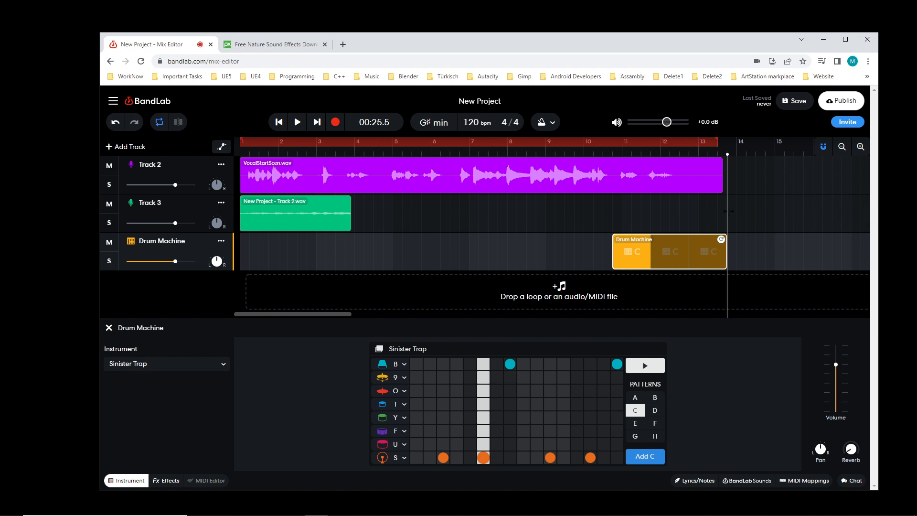
# Play the project from about 4 seconds, past the end of Track 3's clip, and pause.
pyautogui.moveTo(728, 212); pyautogui.dragTo(314, 209)
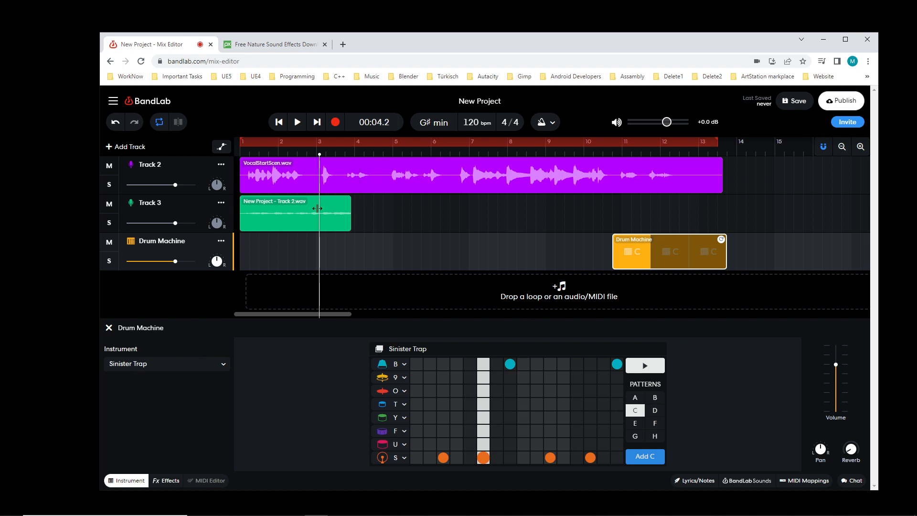
pyautogui.click(297, 122)
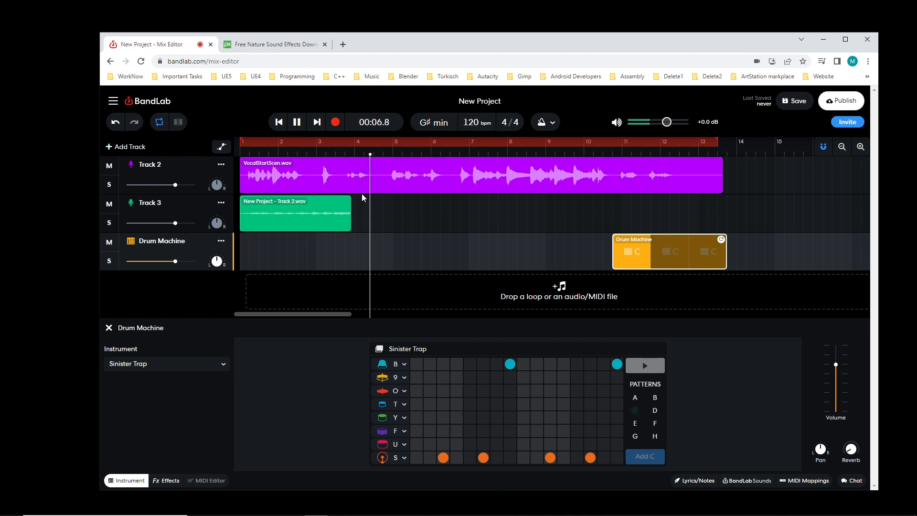
pyautogui.click(297, 122)
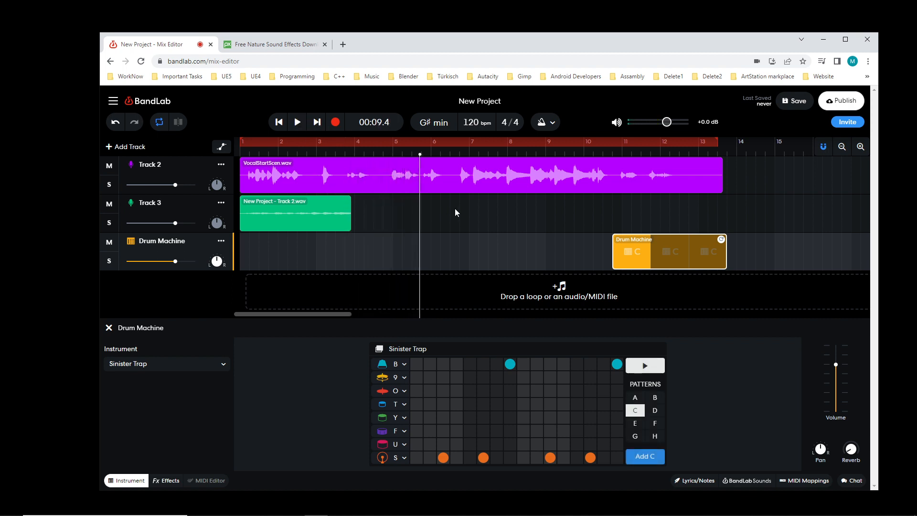
# Select Track 3's clip, play the project from 5 seconds past the clip's end, and pause.
pyautogui.click(323, 211)
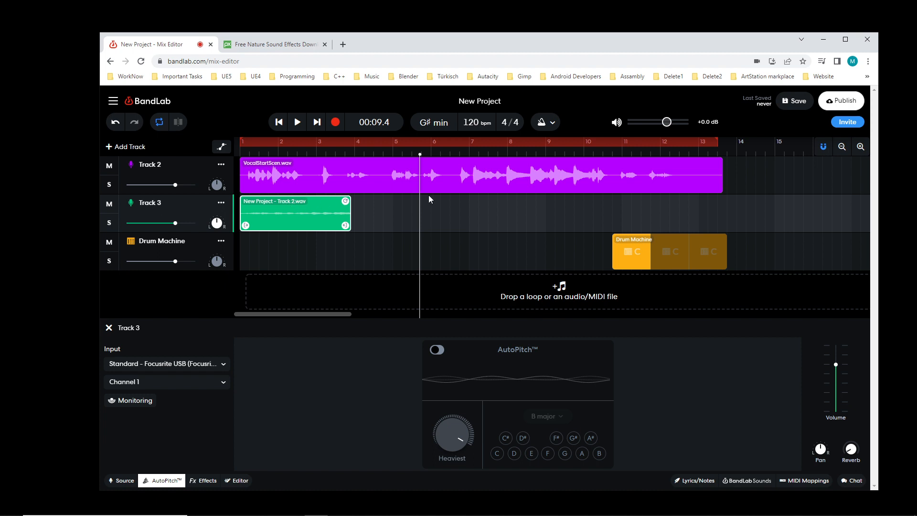
pyautogui.moveTo(419, 196); pyautogui.dragTo(334, 193)
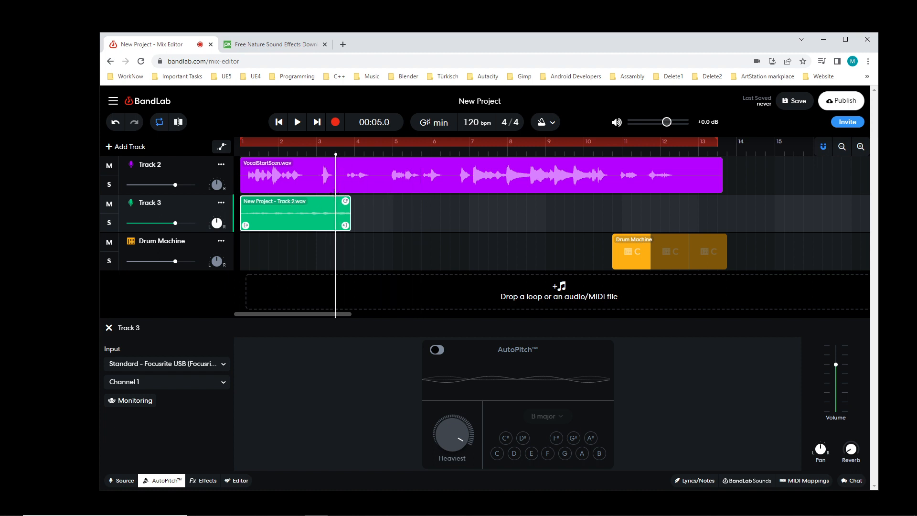
pyautogui.click(292, 123)
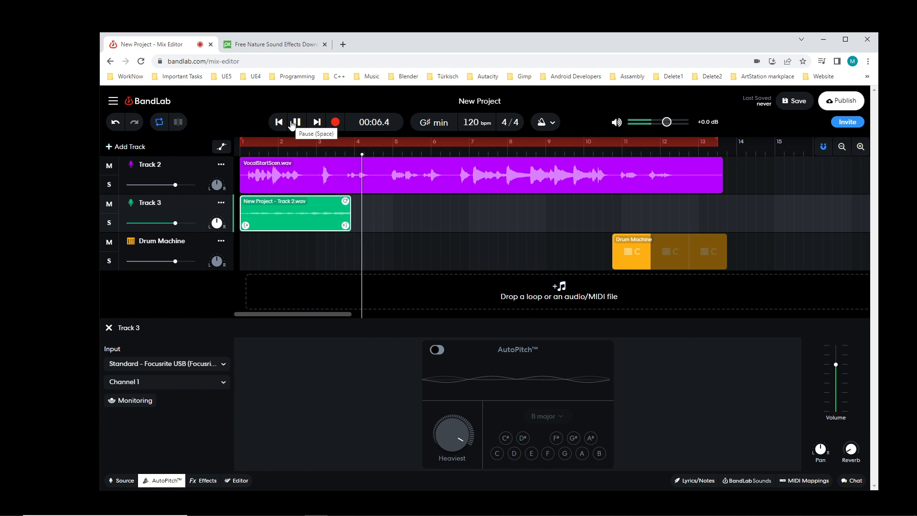
pyautogui.click(292, 123)
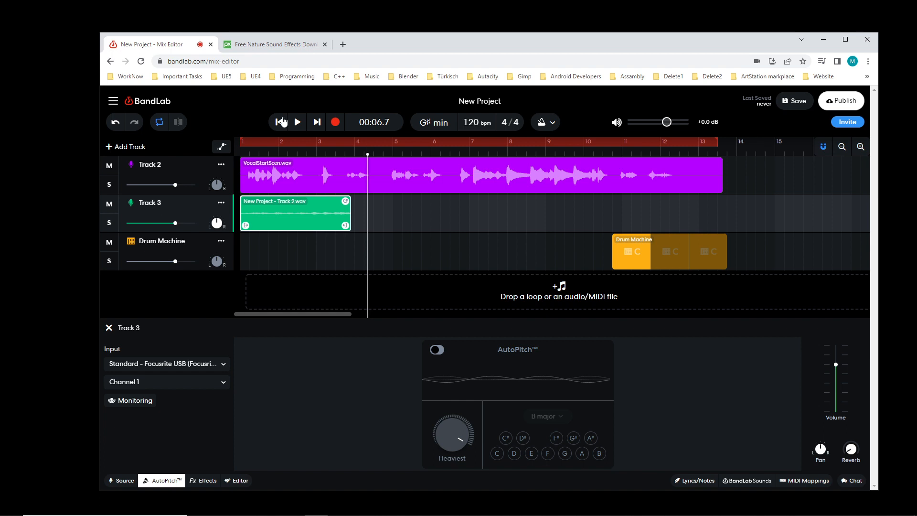
# Look over the nature sound effects on the Pixabay page and return to the BandLab project.
pyautogui.click(258, 48)
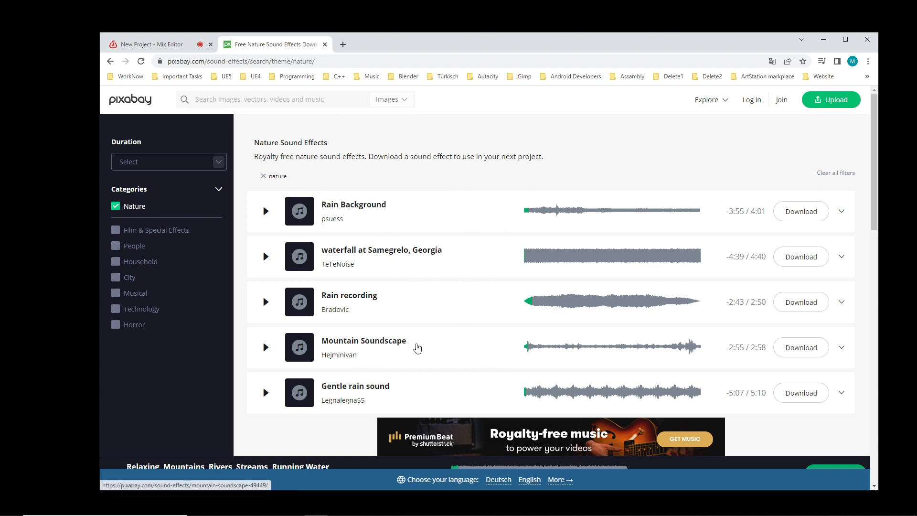
pyautogui.click(165, 48)
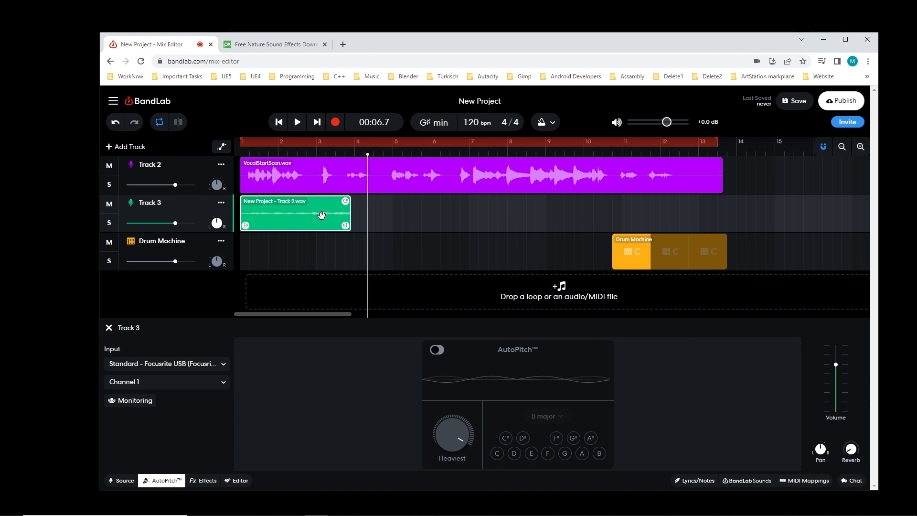
pyautogui.moveTo(308, 213)
pyautogui.mouseDown()
pyautogui.moveTo(363, 213)
pyautogui.moveTo(298, 215)
pyautogui.mouseUp()
# Import the relaxing mountains, rivers and streams audio file into the project as a new track.
pyautogui.click(116, 148)
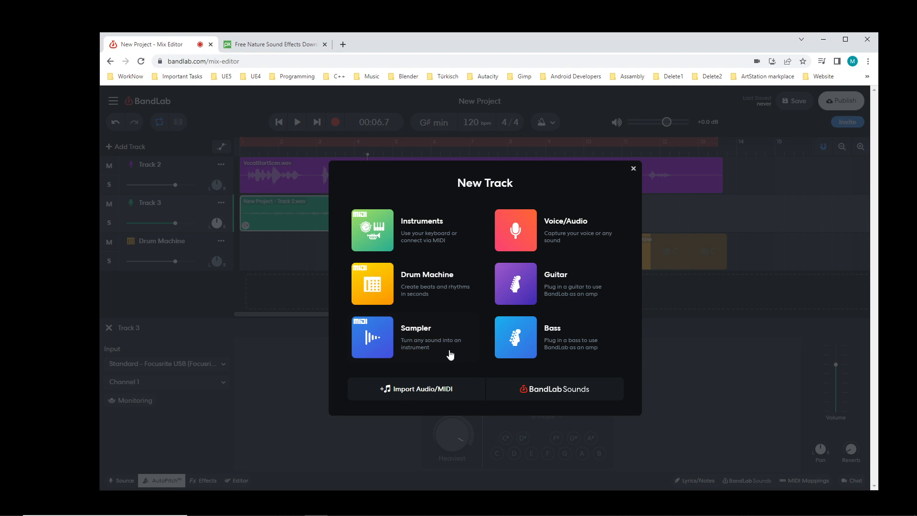
pyautogui.click(445, 389)
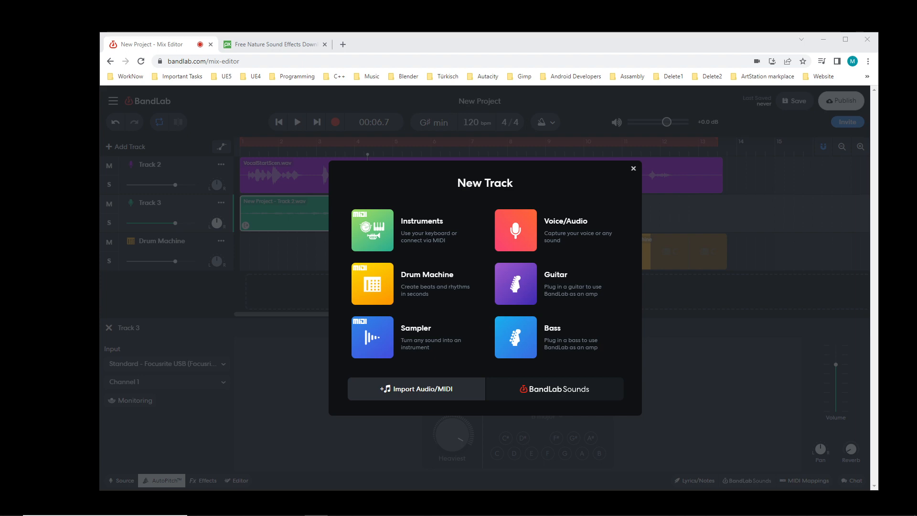
pyautogui.press('Return')
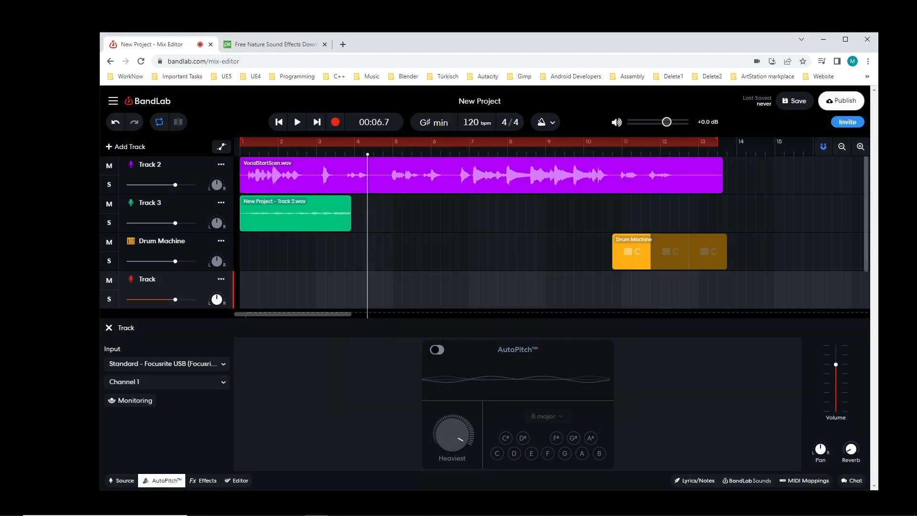
pyautogui.scroll(-1, 458, 282)
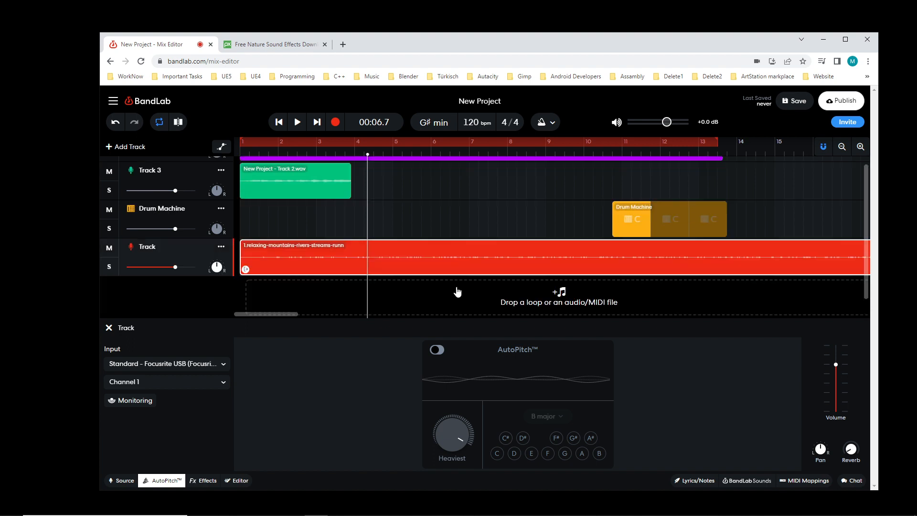
pyautogui.scroll(1, 464, 289)
pyautogui.scroll(-1, 506, 280)
pyautogui.scroll(1, 509, 279)
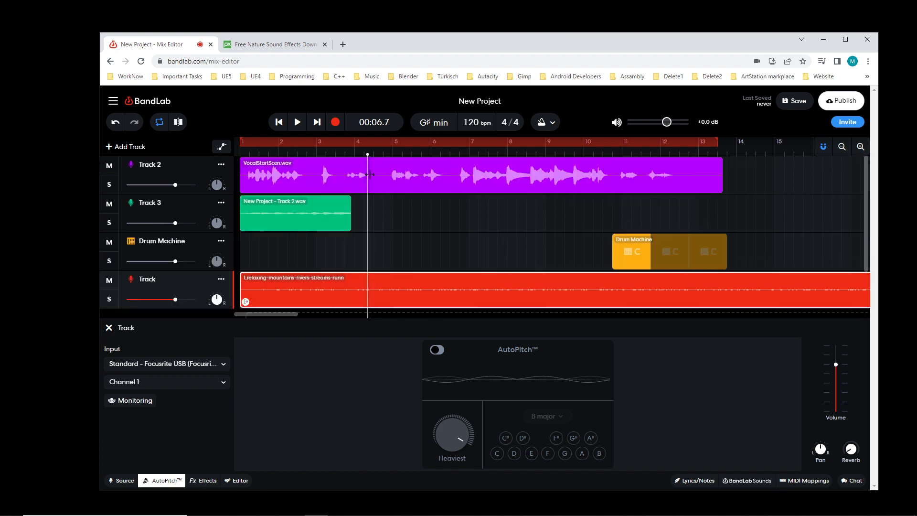
# Play the project with the nature sound from the beginning, and replay it from about 5.7 seconds.
pyautogui.moveTo(371, 175); pyautogui.dragTo(231, 202)
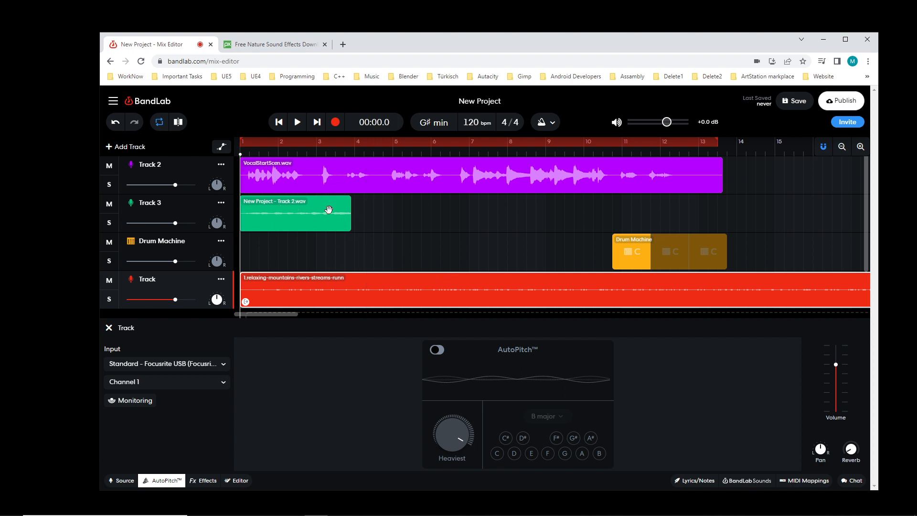
pyautogui.click(295, 124)
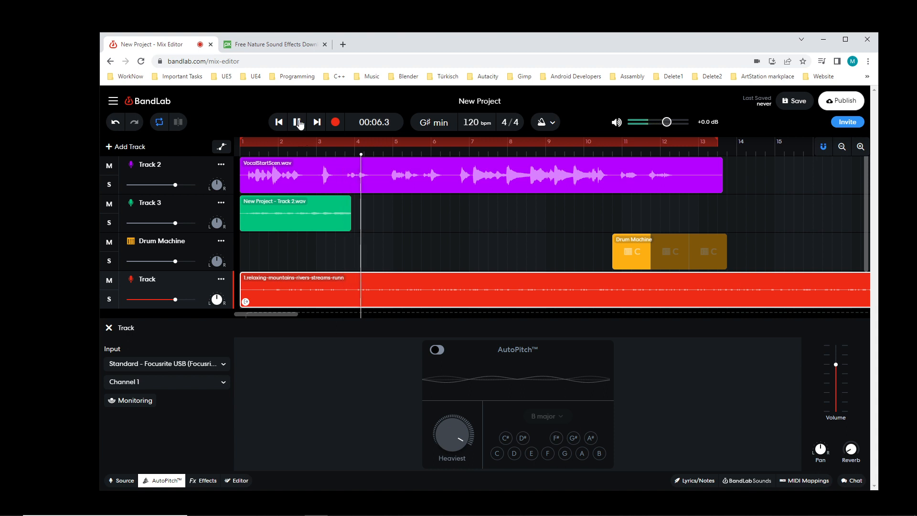
pyautogui.click(297, 123)
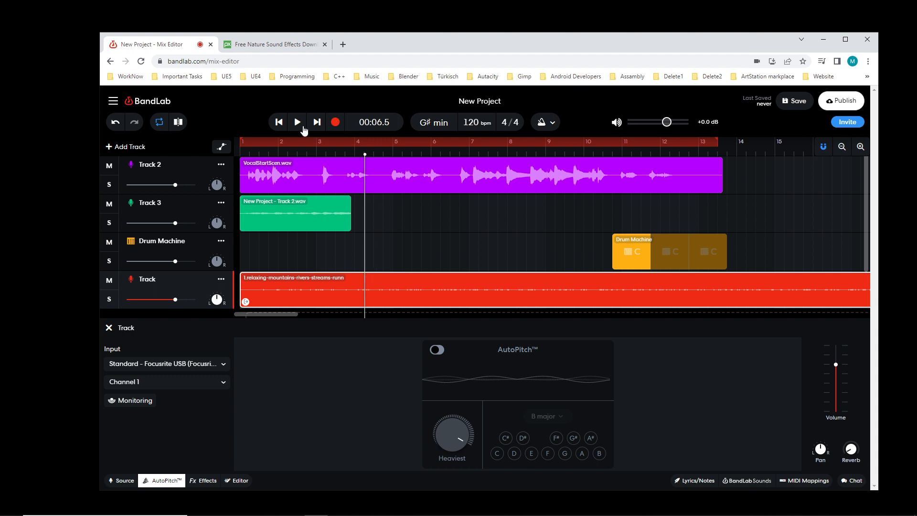
pyautogui.moveTo(365, 248); pyautogui.dragTo(349, 249)
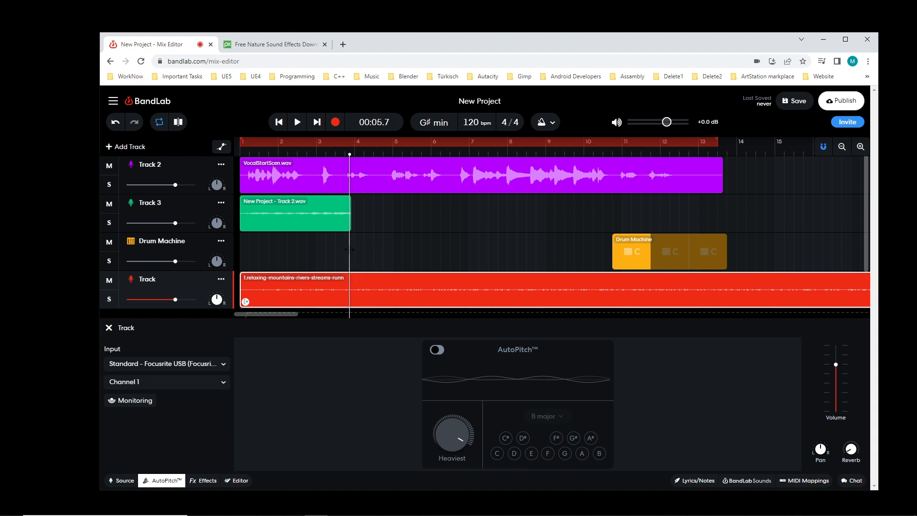
pyautogui.click(297, 122)
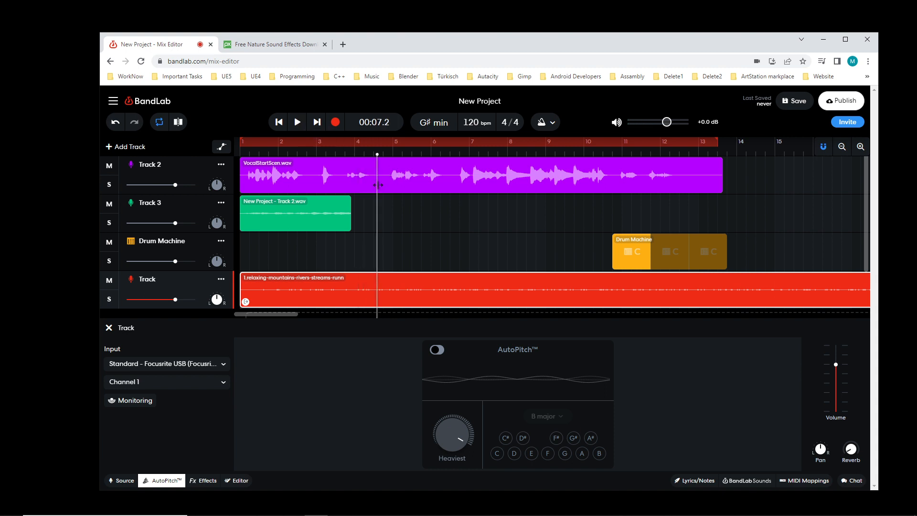
# Split the imported nature clip at 7.0 seconds and move its second part to start just before bar 8.
pyautogui.moveTo(377, 184); pyautogui.dragTo(371, 187)
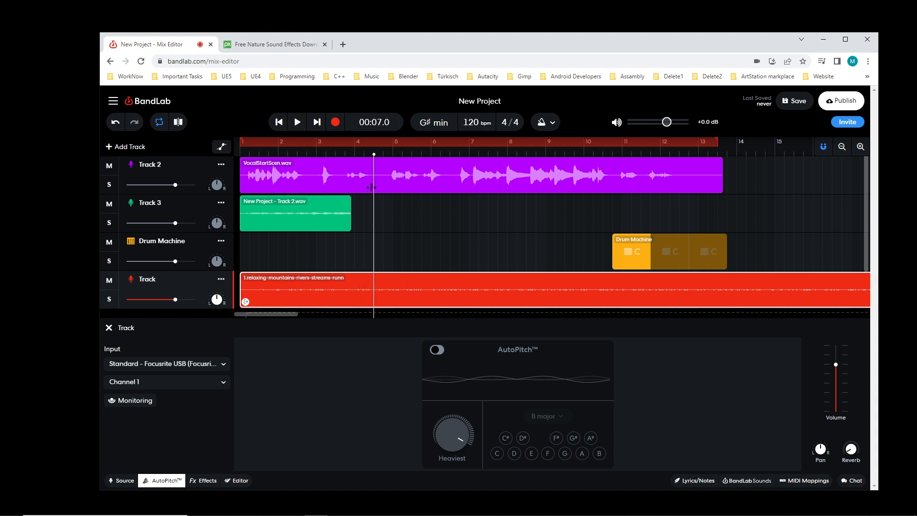
pyautogui.click(178, 122)
pyautogui.moveTo(504, 287); pyautogui.dragTo(580, 290)
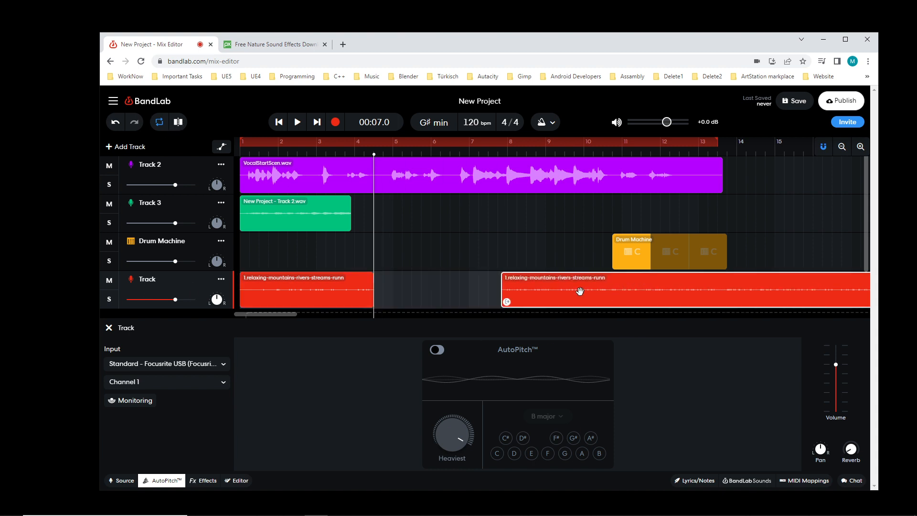
# Play the project from 5 seconds across the end of the nature clip's first part and pause.
pyautogui.click(286, 121)
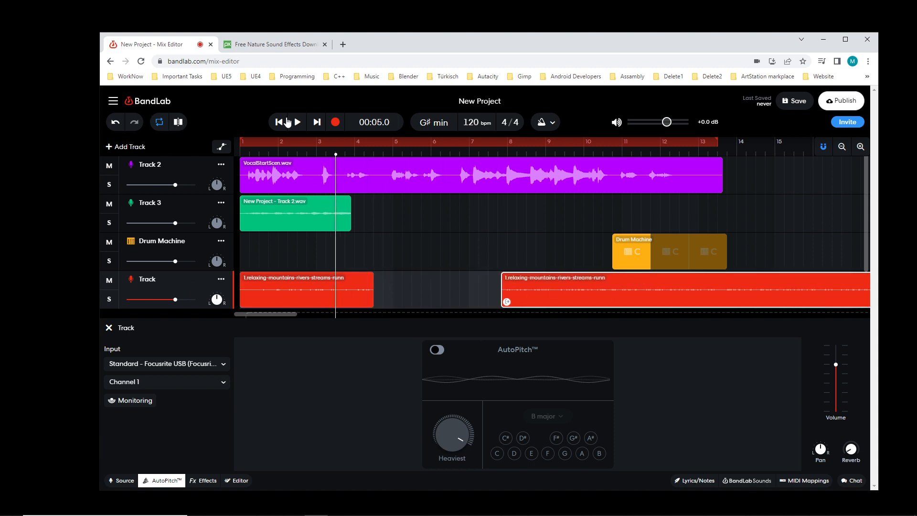
pyautogui.click(296, 123)
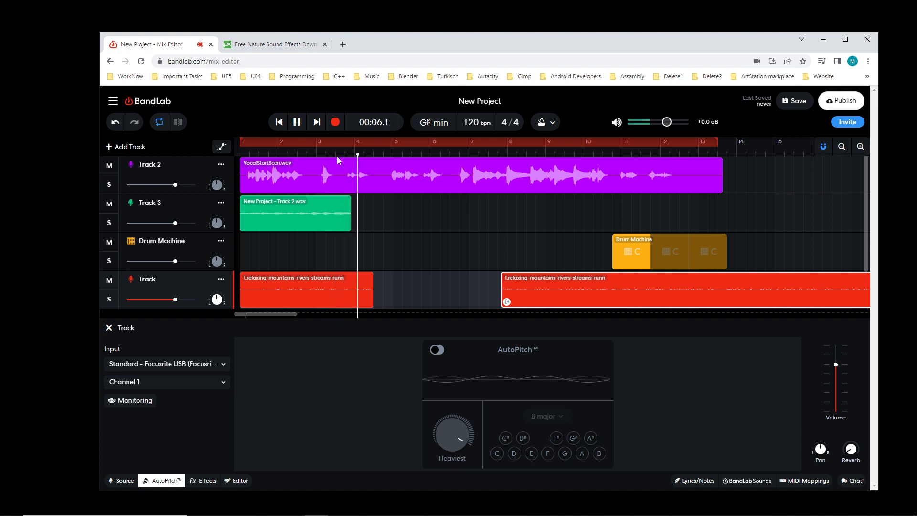
pyautogui.click(297, 122)
# Split the nature clip's first part at 5.8 seconds, level with Track 3's clip end, and delete both detached pieces after it.
pyautogui.moveTo(395, 230); pyautogui.dragTo(352, 236)
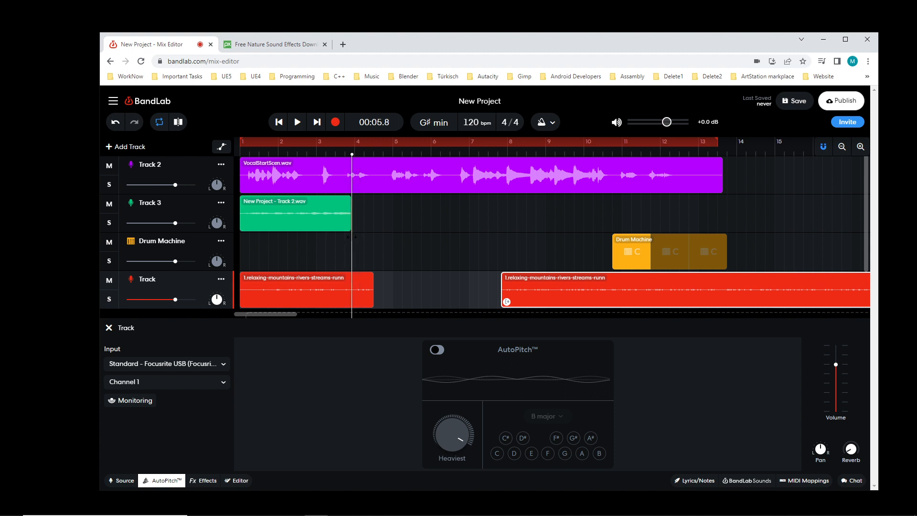
pyautogui.click(179, 123)
pyautogui.moveTo(368, 292); pyautogui.dragTo(408, 292)
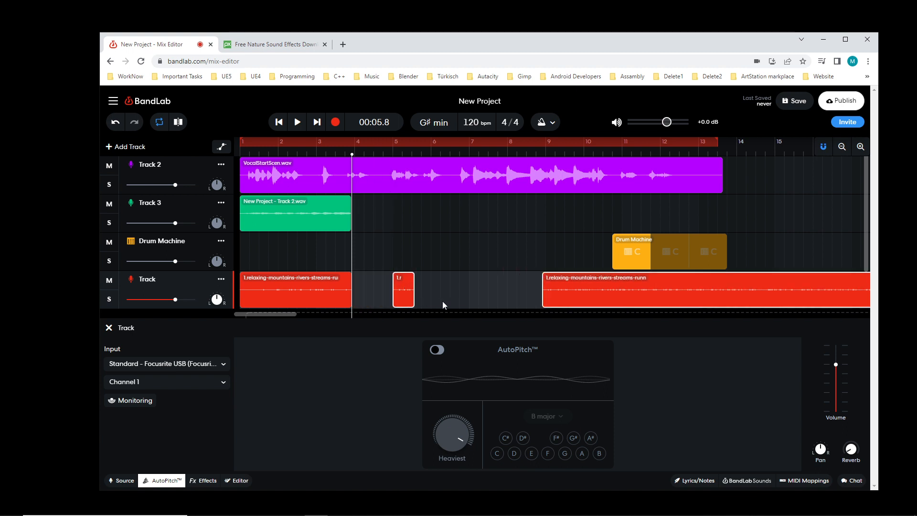
pyautogui.click(475, 294)
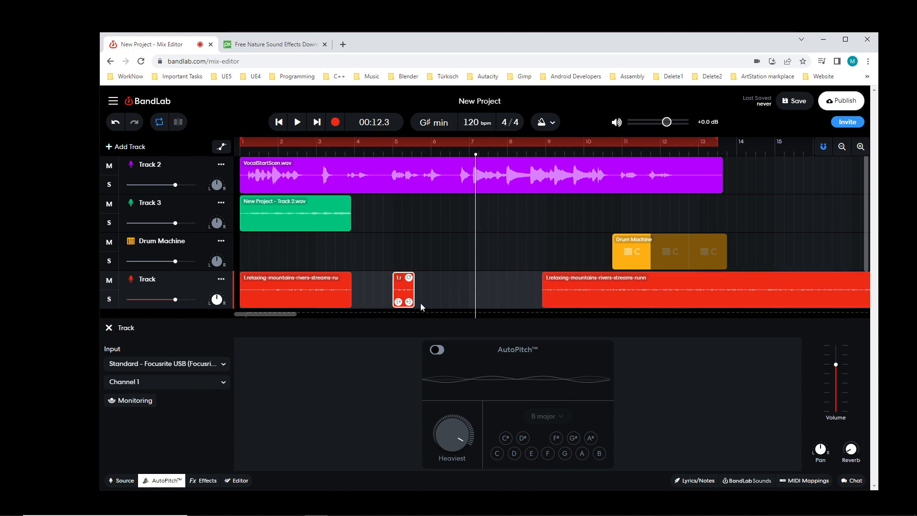
pyautogui.press('Delete')
pyautogui.click(592, 301)
pyautogui.press('Delete')
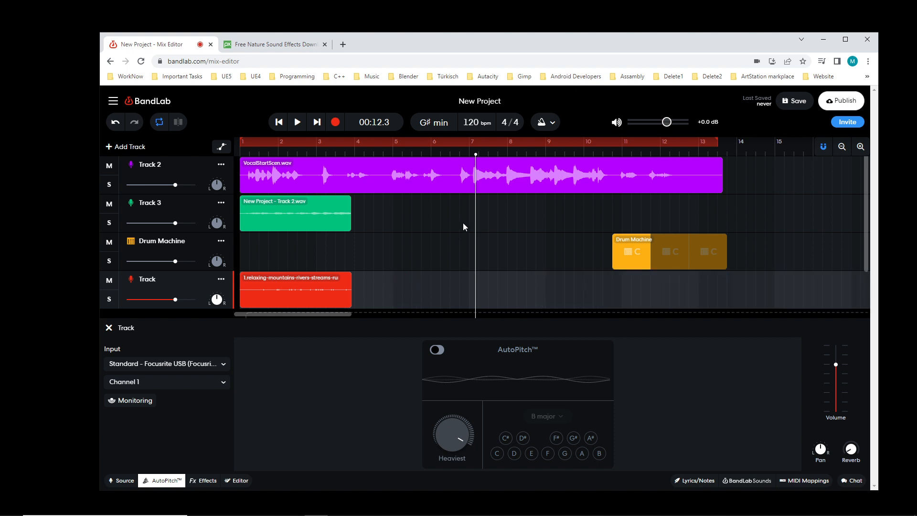
# Play the project from the beginning to 10 seconds to hear the trimmed nature clip with the other tracks.
pyautogui.moveTo(475, 218); pyautogui.dragTo(239, 218)
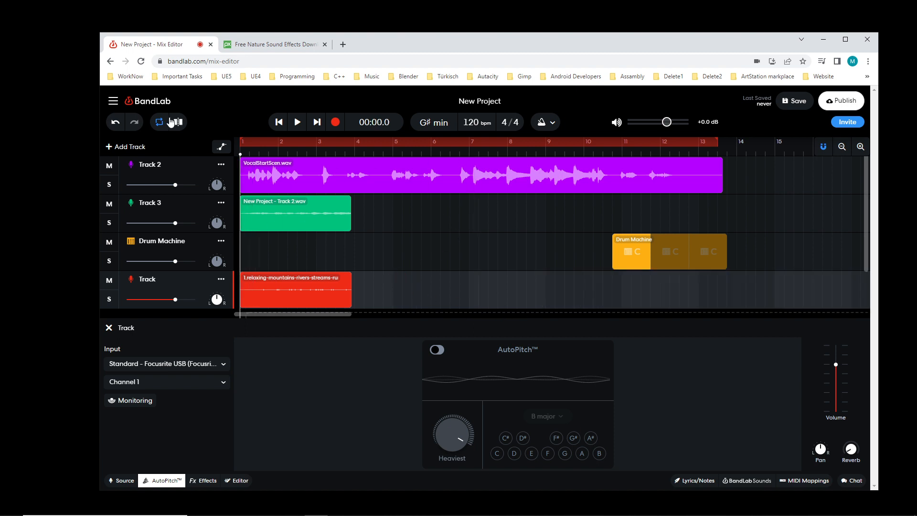
pyautogui.click(297, 123)
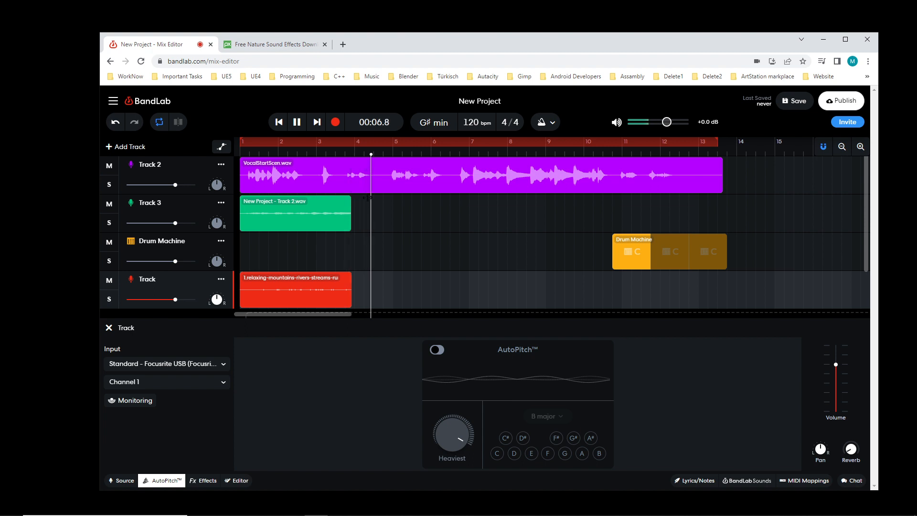
pyautogui.click(298, 124)
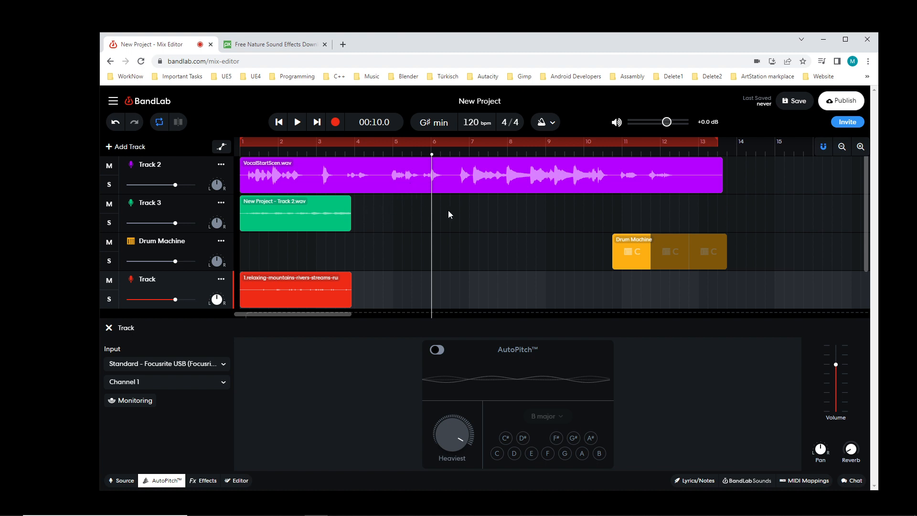
# Try extending Track 3's clip to just past bar 6, and undo the extension.
pyautogui.click(334, 222)
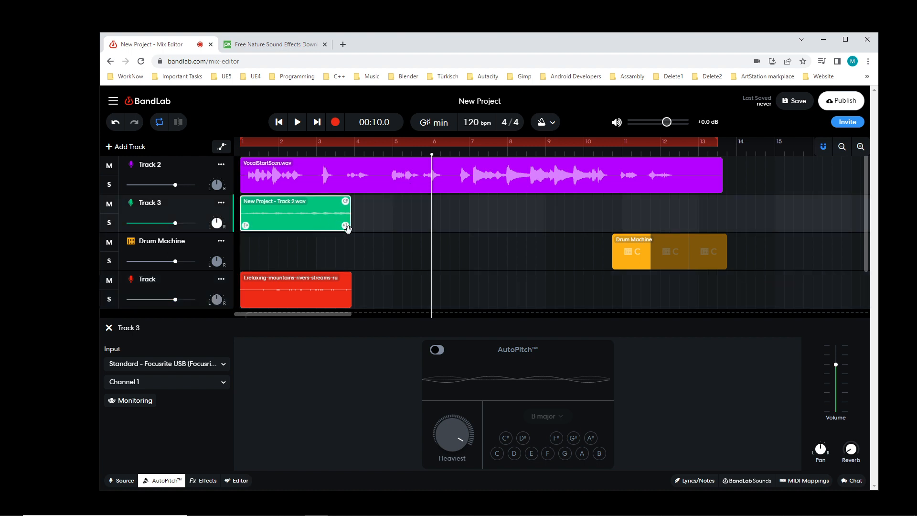
pyautogui.moveTo(387, 229); pyautogui.dragTo(433, 231)
pyautogui.click(441, 238)
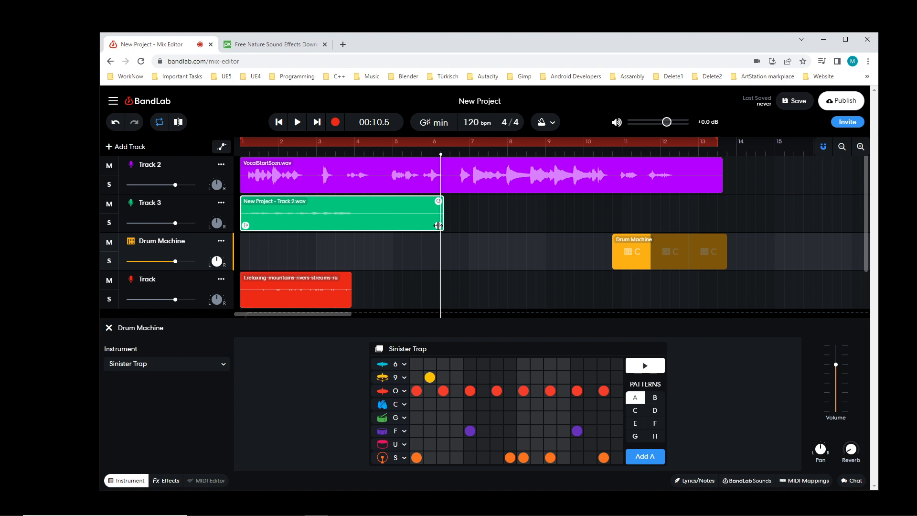
pyautogui.moveTo(439, 226); pyautogui.dragTo(351, 228)
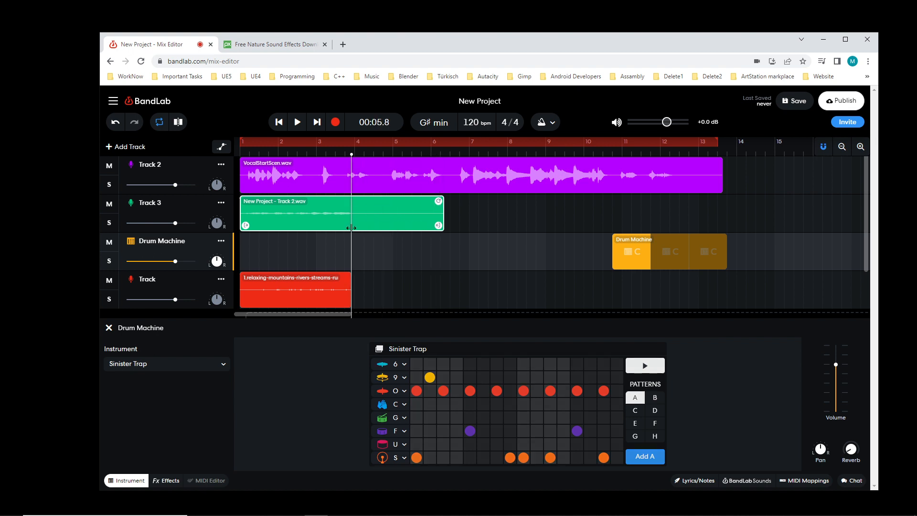
pyautogui.click(408, 248)
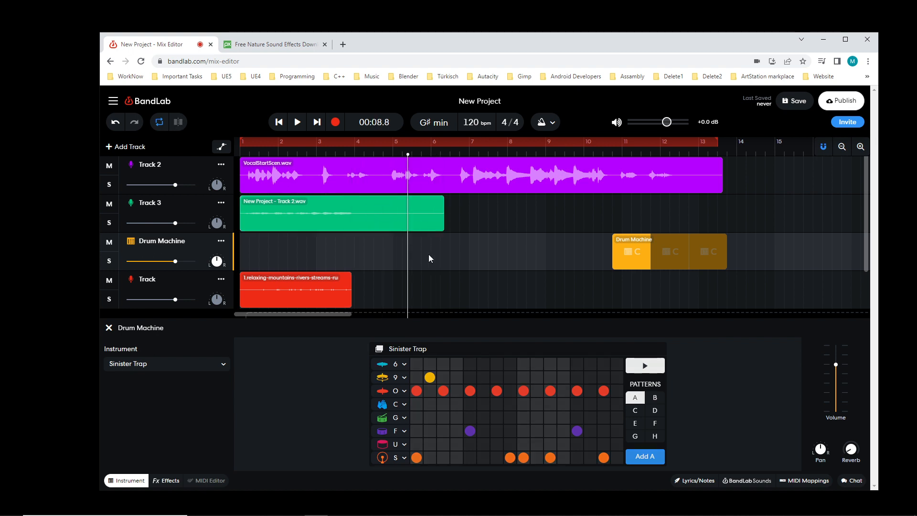
pyautogui.hotkey('ctrl', 'z')
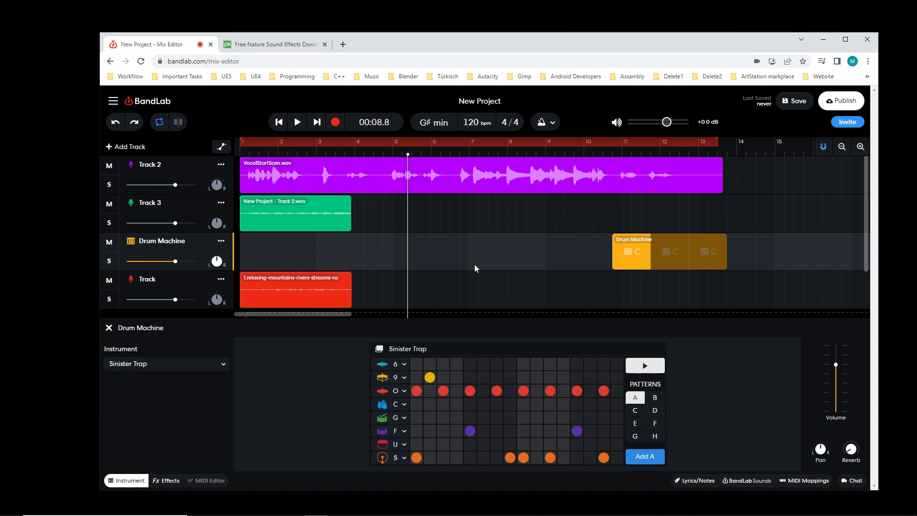
# Copy Track 3's clip and paste the duplicate on the same track at about 7.2 seconds.
pyautogui.click(328, 216)
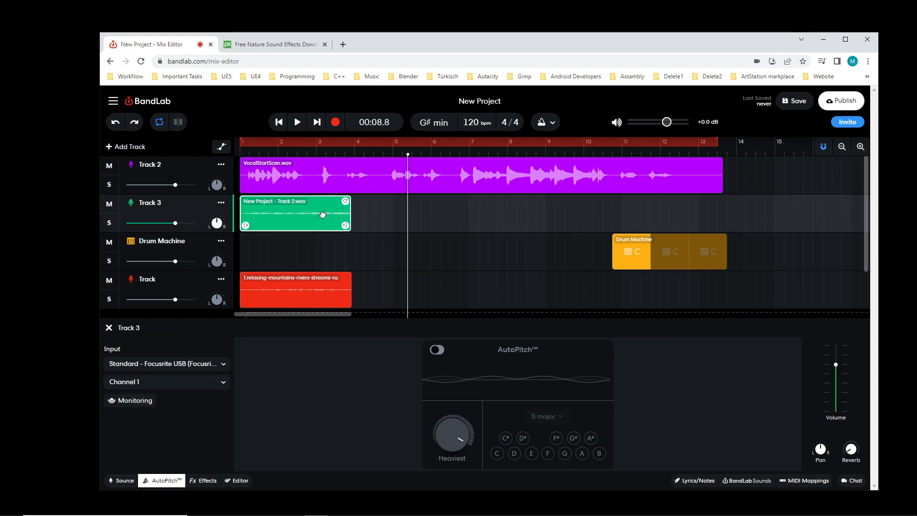
pyautogui.rightClick(324, 215)
pyautogui.click(349, 244)
pyautogui.click(377, 219)
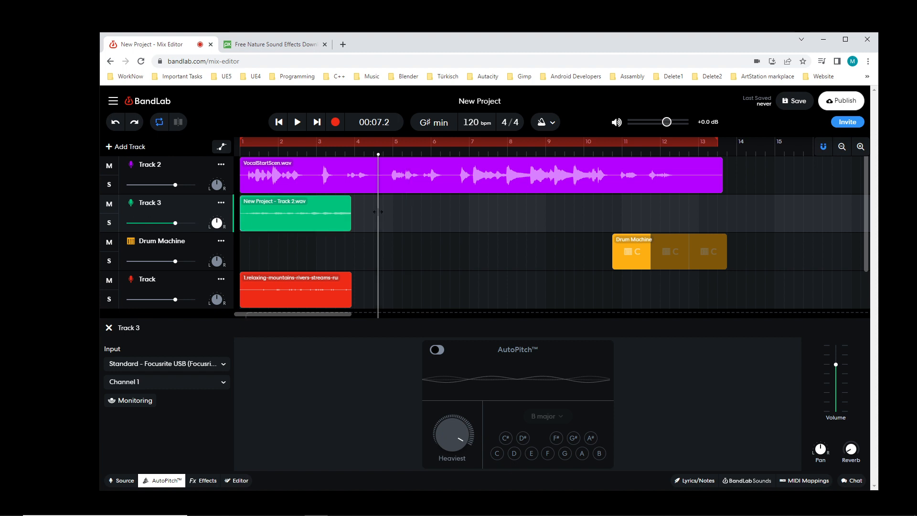
pyautogui.rightClick(390, 215)
pyautogui.click(409, 227)
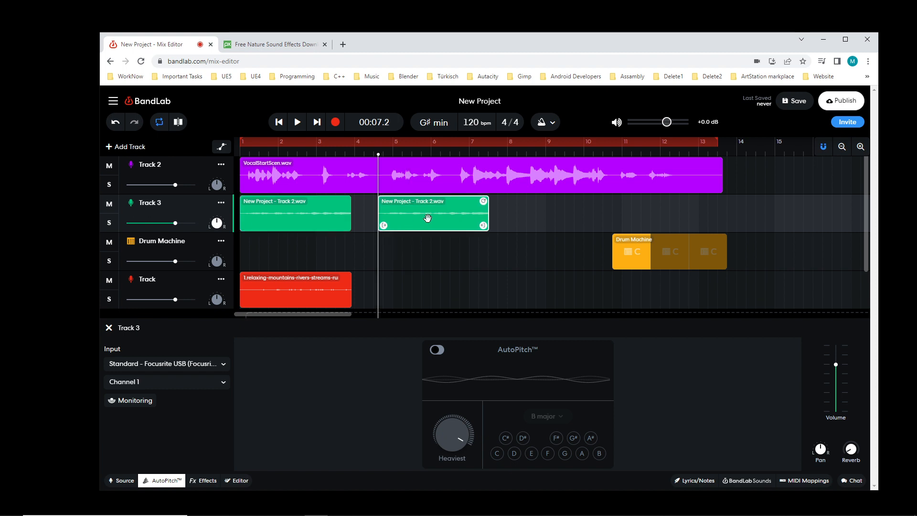
# Move the duplicated Track 3 clip directly against the end of the first clip, and set the playhead to 2.5 seconds.
pyautogui.moveTo(432, 212); pyautogui.dragTo(408, 214)
pyautogui.click(497, 225)
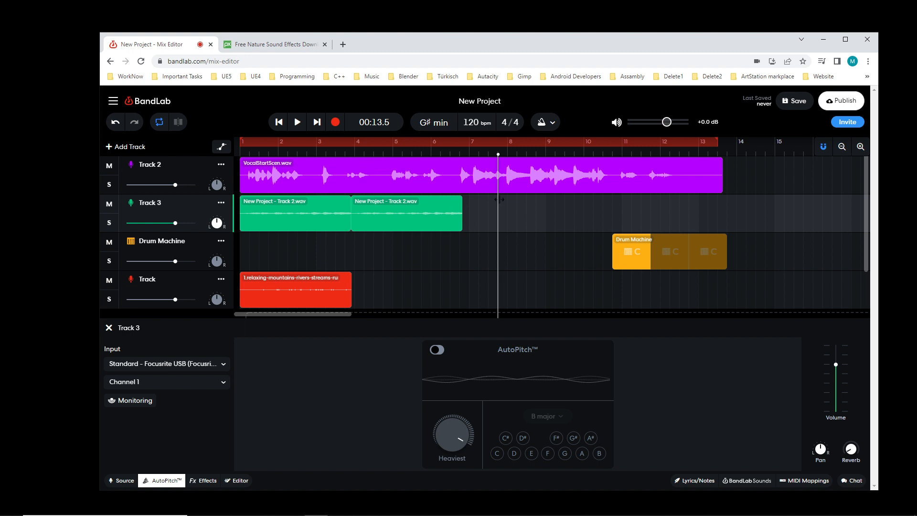
pyautogui.moveTo(498, 199); pyautogui.dragTo(287, 201)
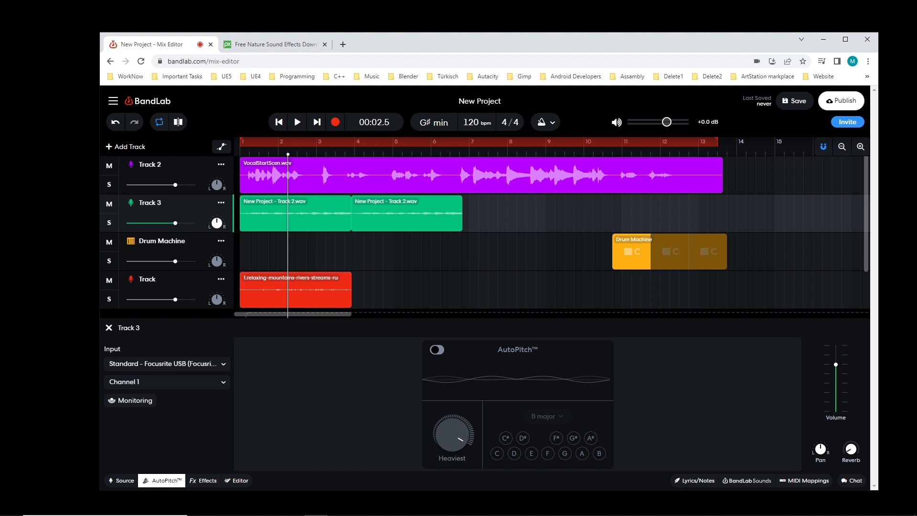
pyautogui.hotkey('alt', 'Tab')
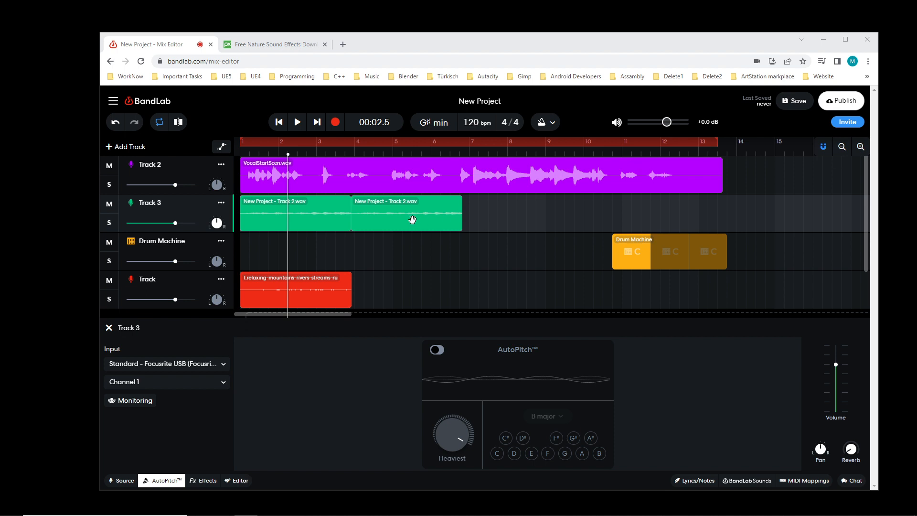
# Delete both clips on Track 3 and import a-murder-of-crows-6759.mp3 from disk into that track.
pyautogui.click(439, 215)
pyautogui.press('Delete')
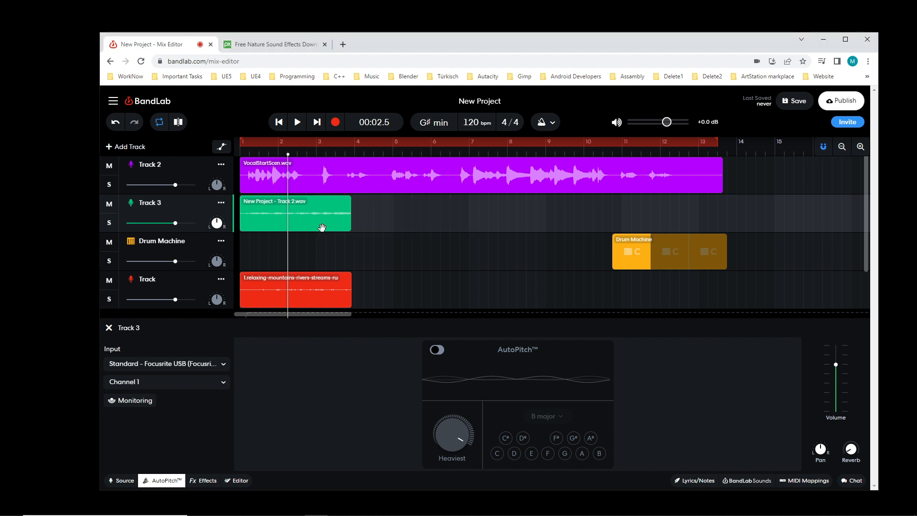
pyautogui.click(326, 210)
pyautogui.press('Delete')
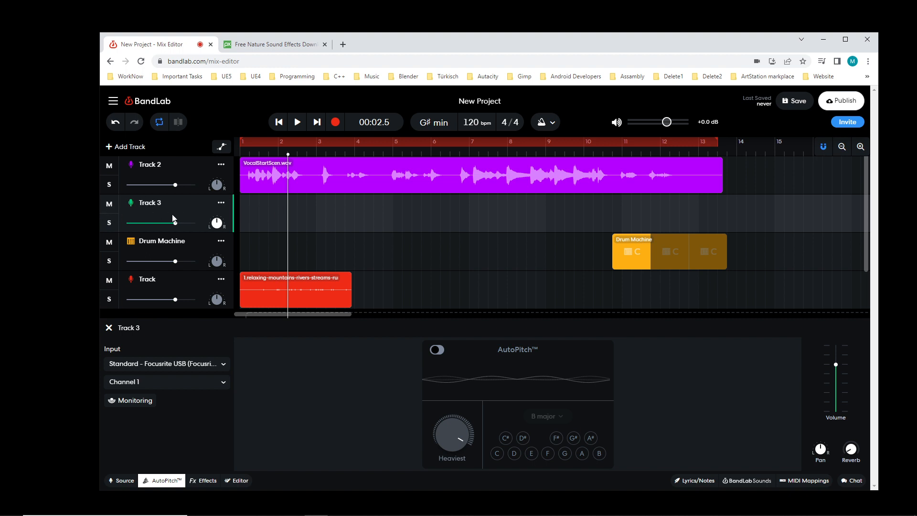
pyautogui.click(220, 203)
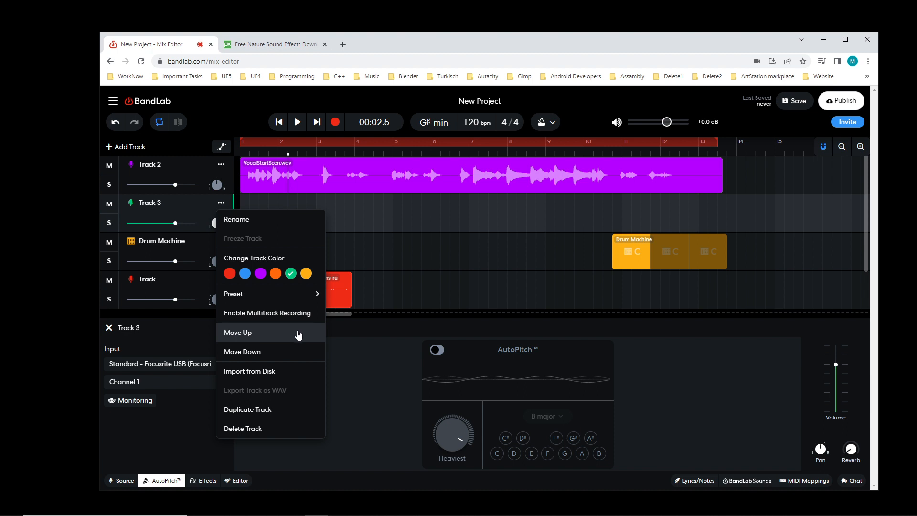
pyautogui.click(282, 372)
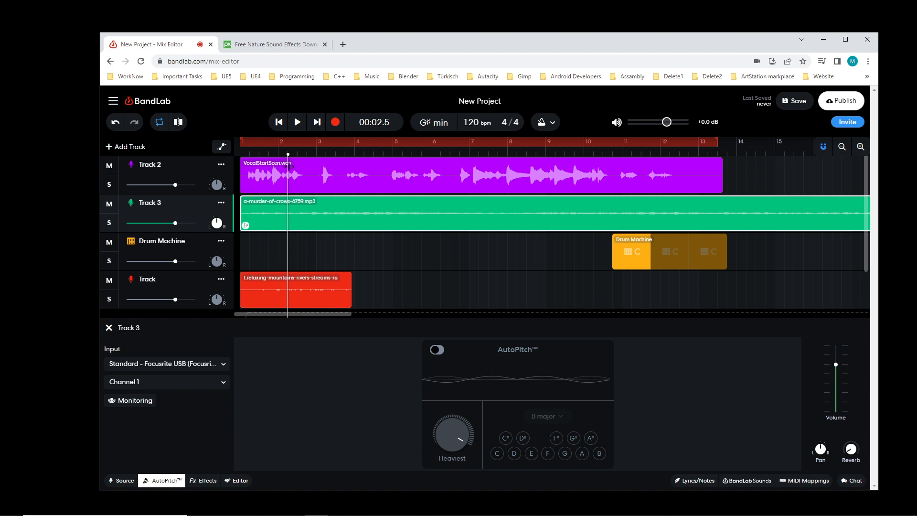
# Play the imported crow clip together with the other tracks, stopping at 9.0 seconds.
pyautogui.moveTo(288, 168); pyautogui.dragTo(346, 186)
pyautogui.click(297, 122)
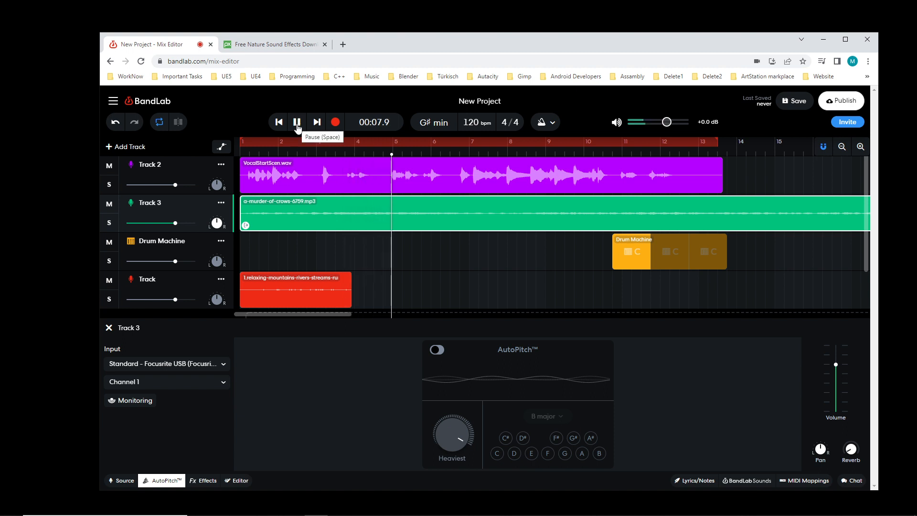
pyautogui.click(296, 124)
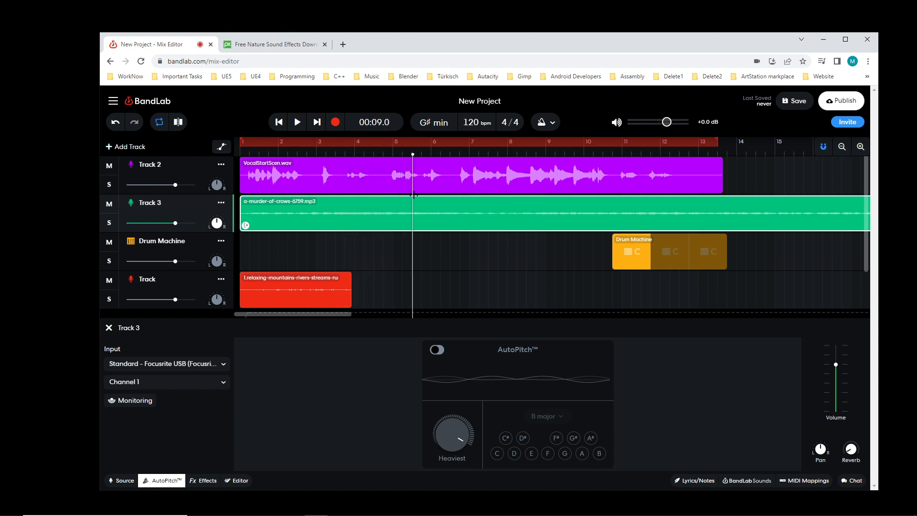
# Split Track 3's crow clip at 9.0 seconds and delete the part after the cut.
pyautogui.moveTo(411, 193); pyautogui.dragTo(413, 194)
pyautogui.click(178, 123)
pyautogui.click(497, 259)
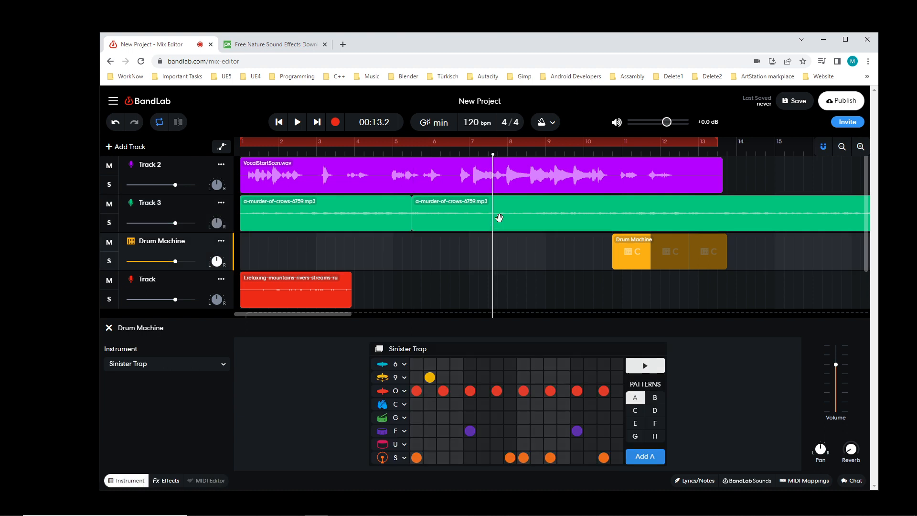
pyautogui.click(529, 218)
pyautogui.press('Delete')
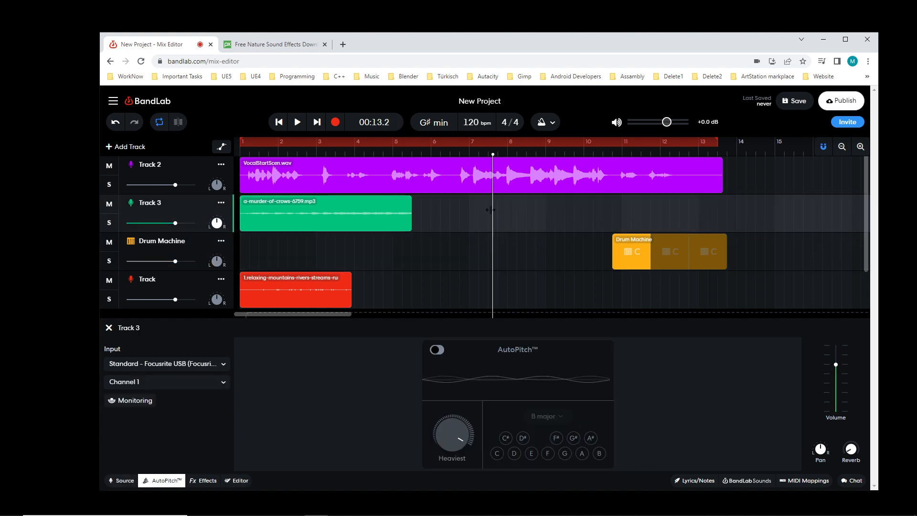
# Play the project from 7.5 to 14.4 seconds and again from the beginning to 14.7 seconds to hear the trimmed crow clip.
pyautogui.moveTo(490, 209); pyautogui.dragTo(381, 212)
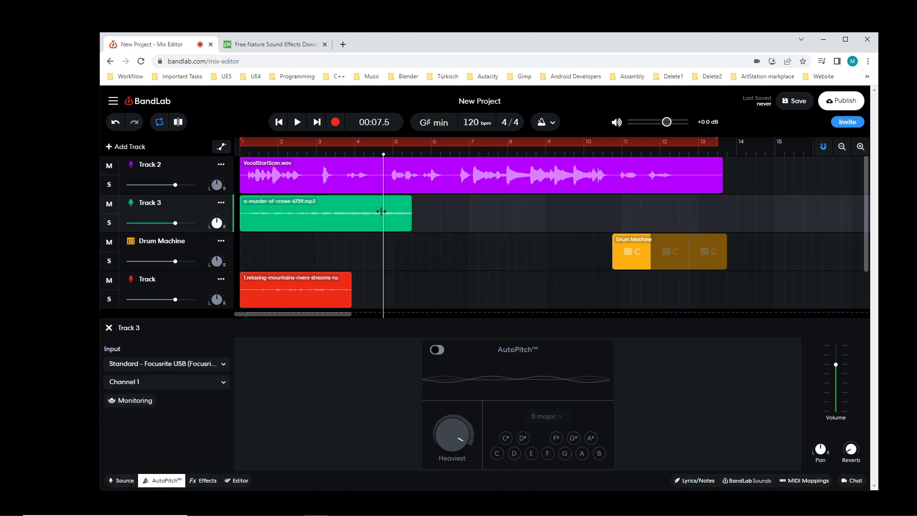
pyautogui.click(297, 122)
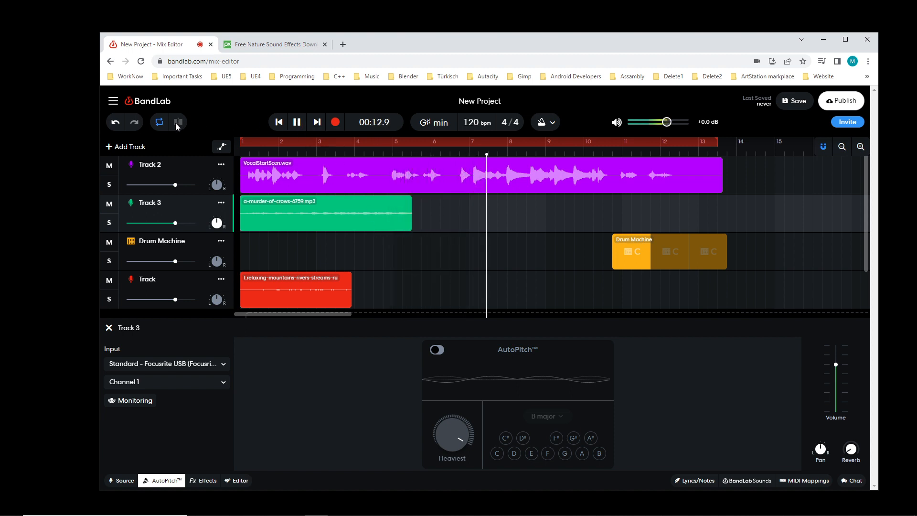
pyautogui.click(296, 123)
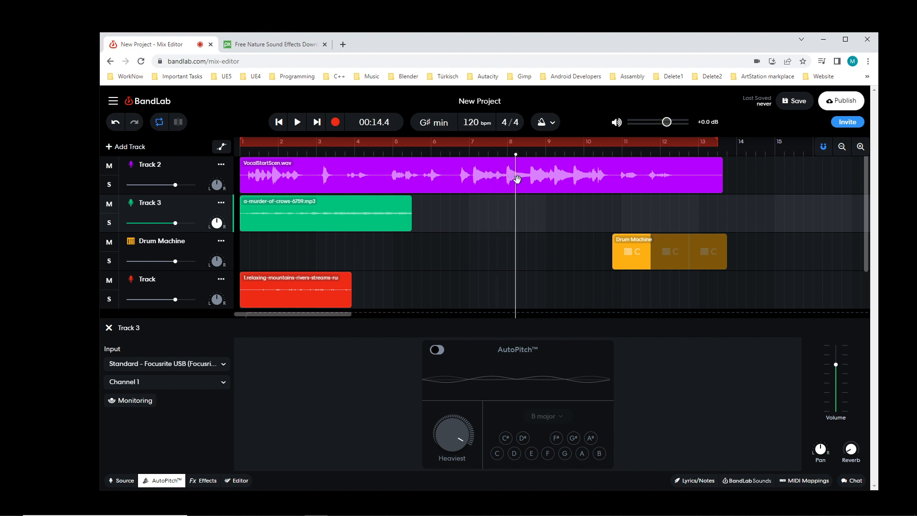
pyautogui.moveTo(516, 180); pyautogui.dragTo(237, 195)
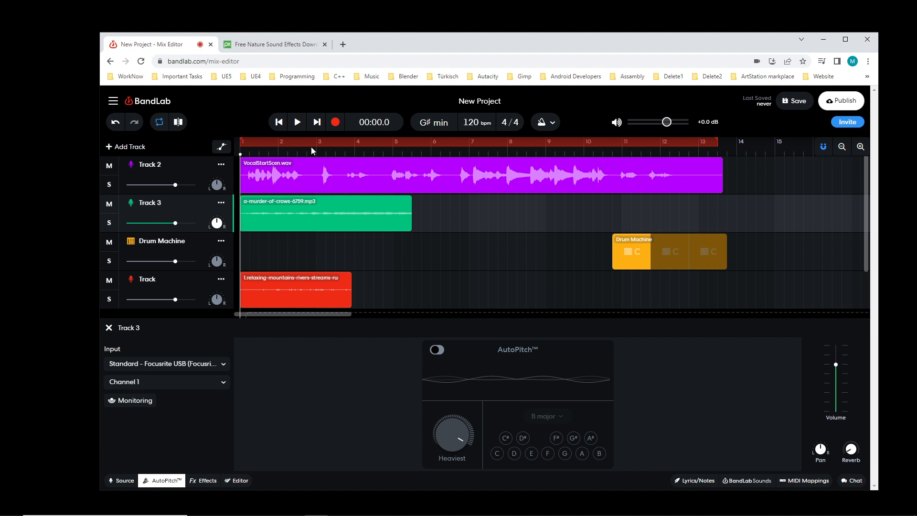
pyautogui.click(303, 128)
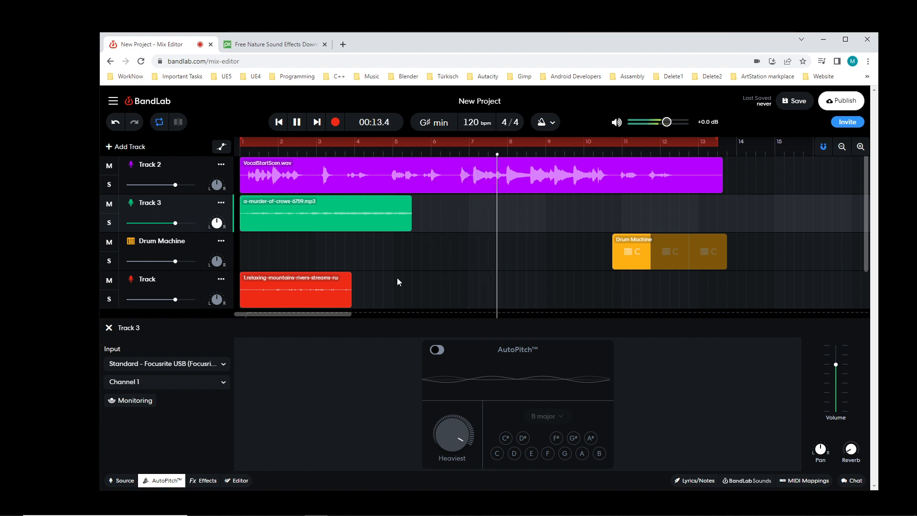
pyautogui.click(296, 122)
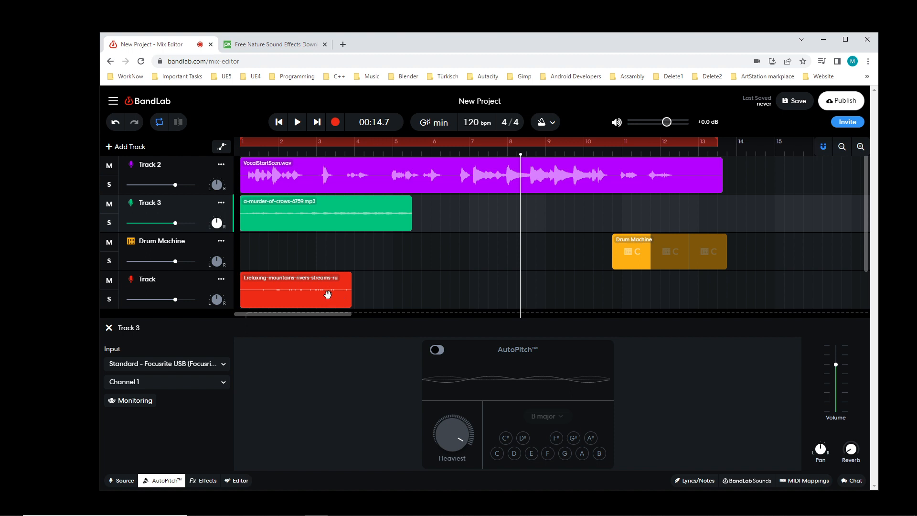
# Return the playhead to the start and import 1.night-ambience-17064.mp3 from the Vocal folder as a new track.
pyautogui.click(333, 286)
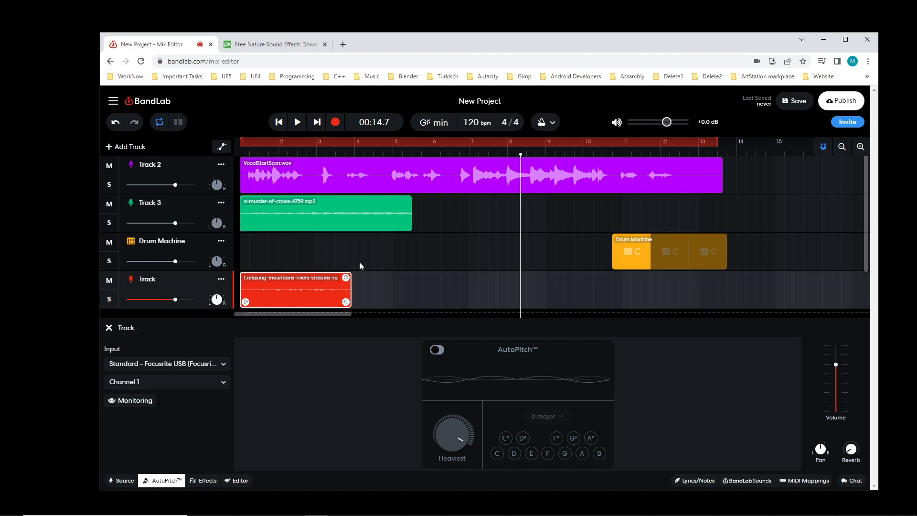
pyautogui.moveTo(519, 203); pyautogui.dragTo(237, 231)
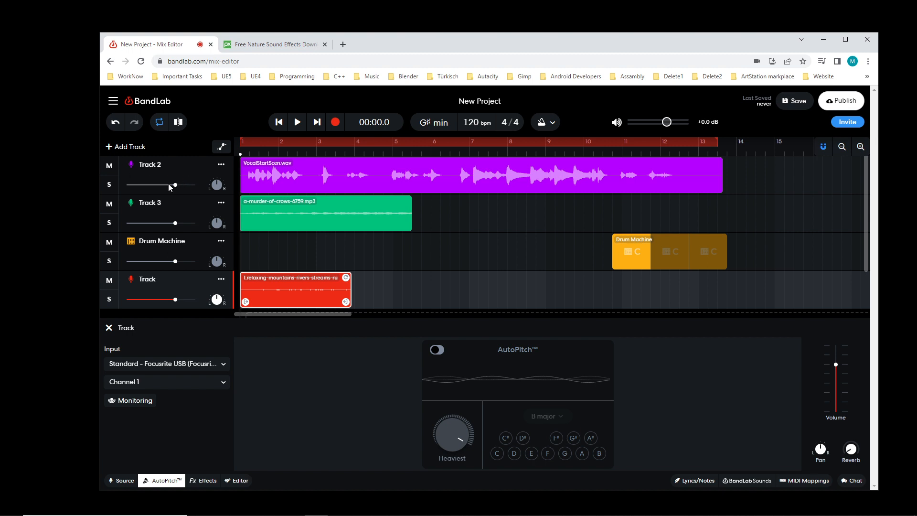
pyautogui.scroll(-1, 233, 223)
pyautogui.scroll(1, 234, 222)
pyautogui.moveTo(513, 39); pyautogui.dragTo(509, 3)
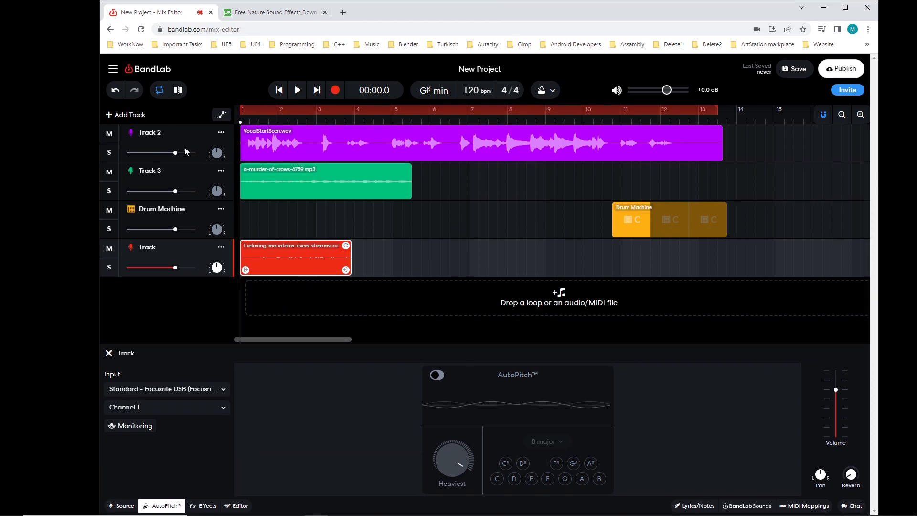
pyautogui.click(130, 116)
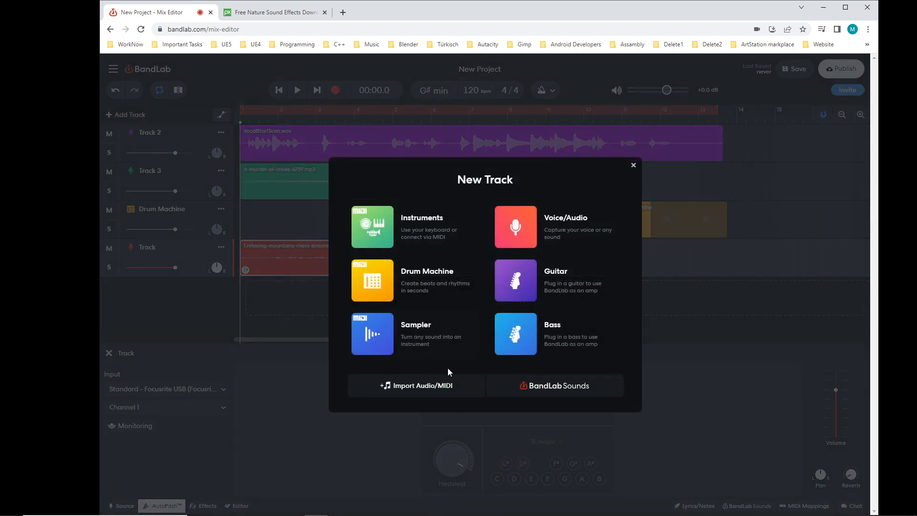
pyautogui.click(444, 388)
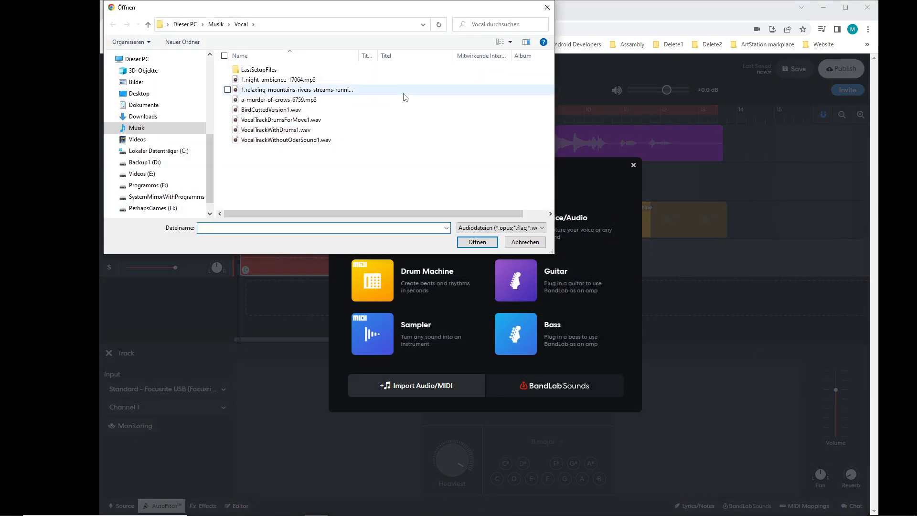
pyautogui.moveTo(302, 12); pyautogui.dragTo(916, 119)
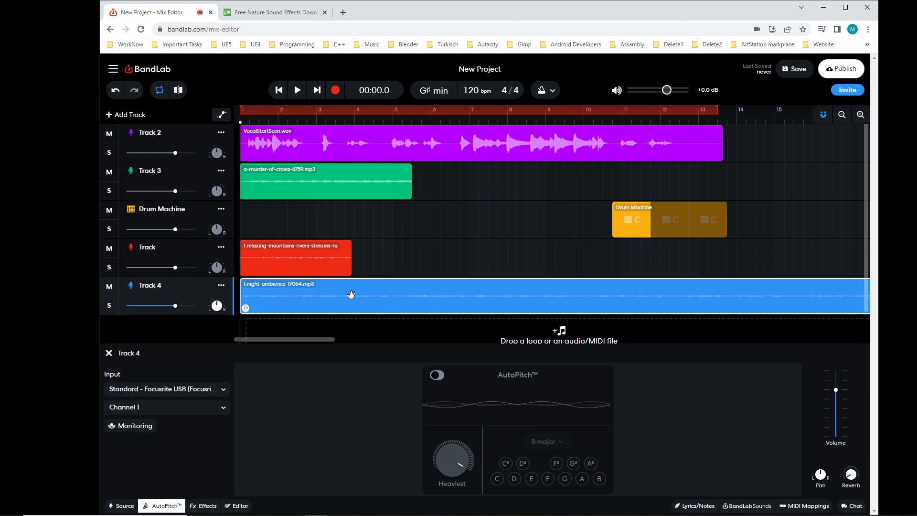
# Play the mix with the night ambience from the beginning to 7.4 seconds, and from 6.0 to 10.2 seconds.
pyautogui.click(296, 91)
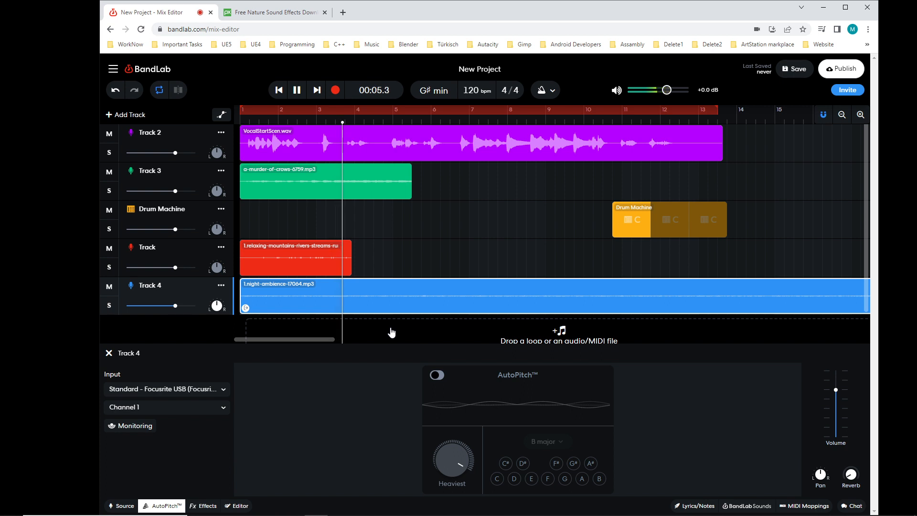
pyautogui.click(298, 90)
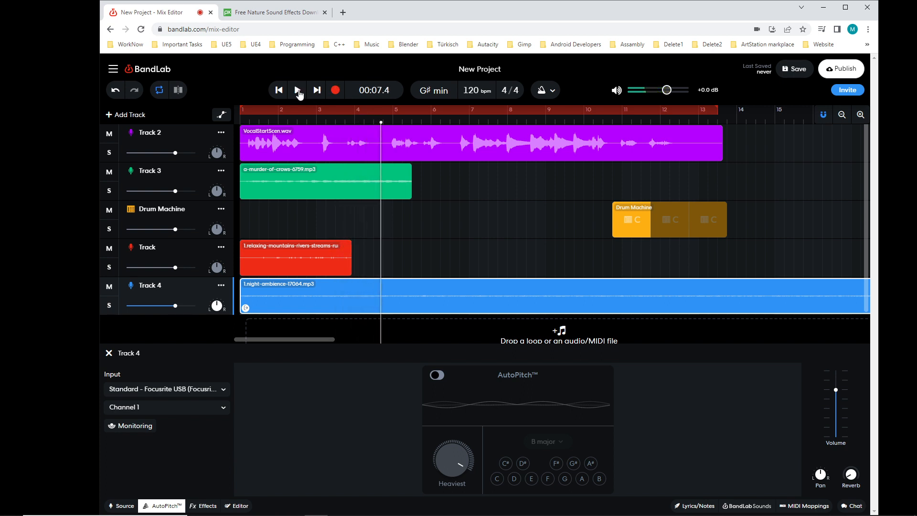
pyautogui.moveTo(379, 215); pyautogui.dragTo(356, 216)
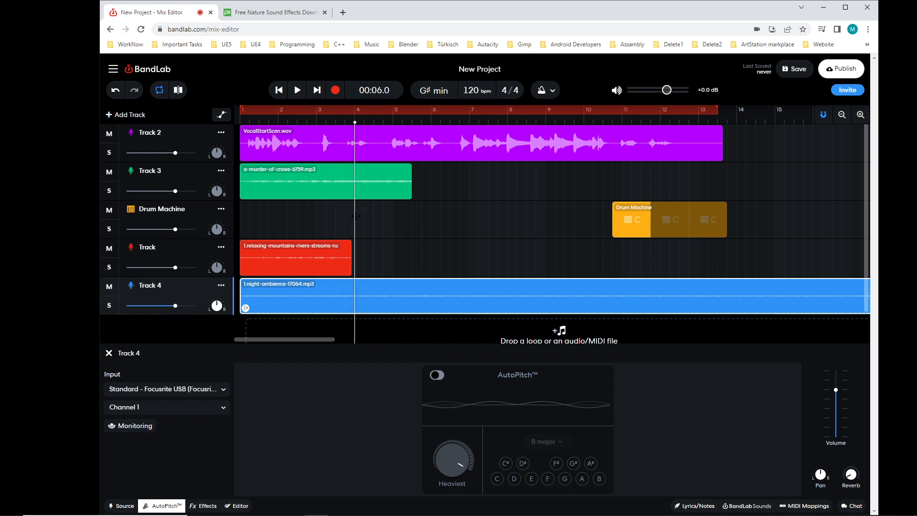
pyautogui.click(297, 90)
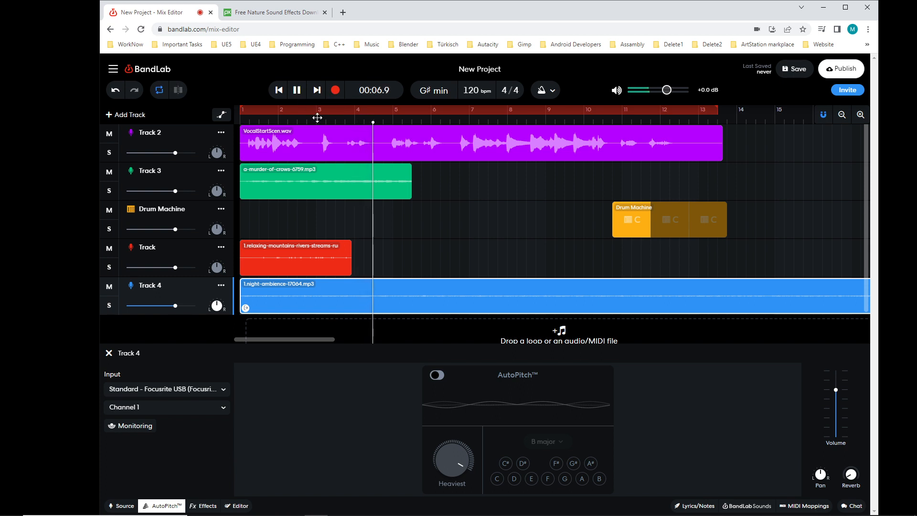
pyautogui.click(297, 90)
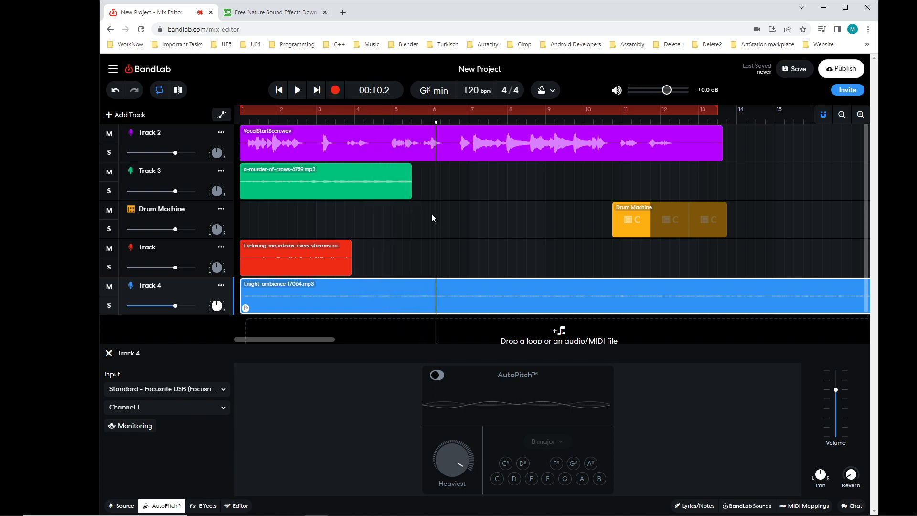
# Split the night ambience clip at 5.8 seconds, level with the red nature clip's end, and delete the part after the cut.
pyautogui.moveTo(436, 210); pyautogui.dragTo(352, 209)
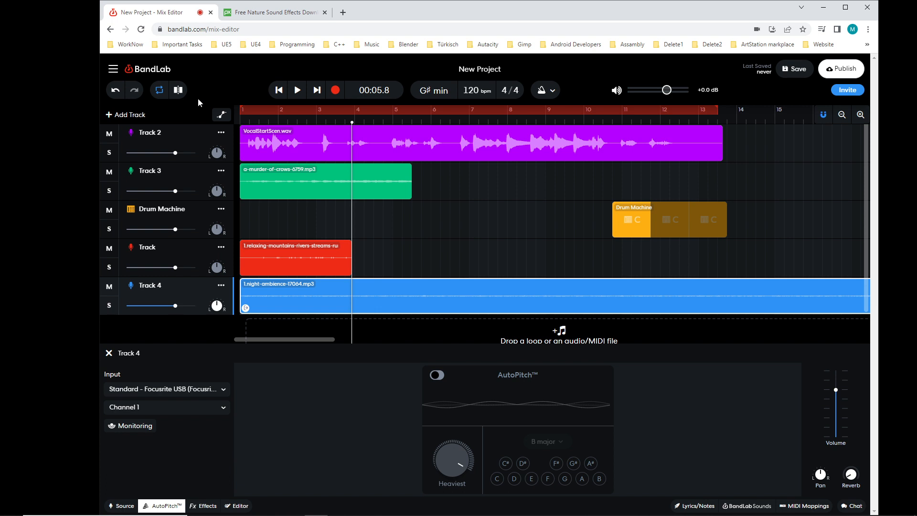
pyautogui.click(181, 92)
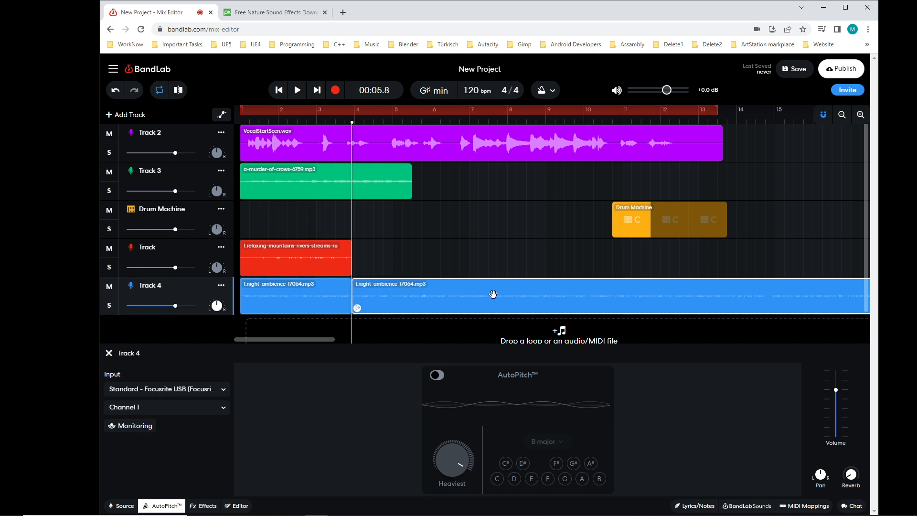
pyautogui.press('Delete')
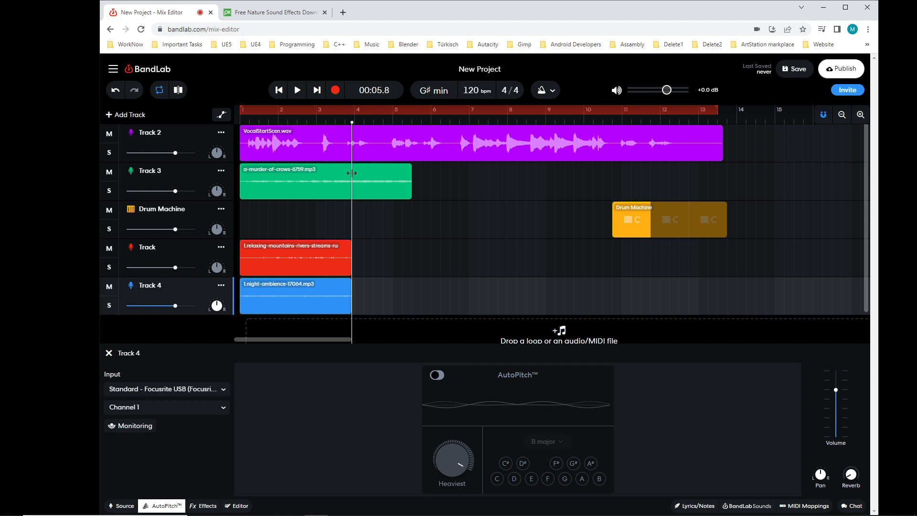
# Play the project from the beginning to 9.6 seconds, and return the playhead to 5.8 seconds at the night ambience clip's end.
pyautogui.moveTo(352, 173); pyautogui.dragTo(219, 185)
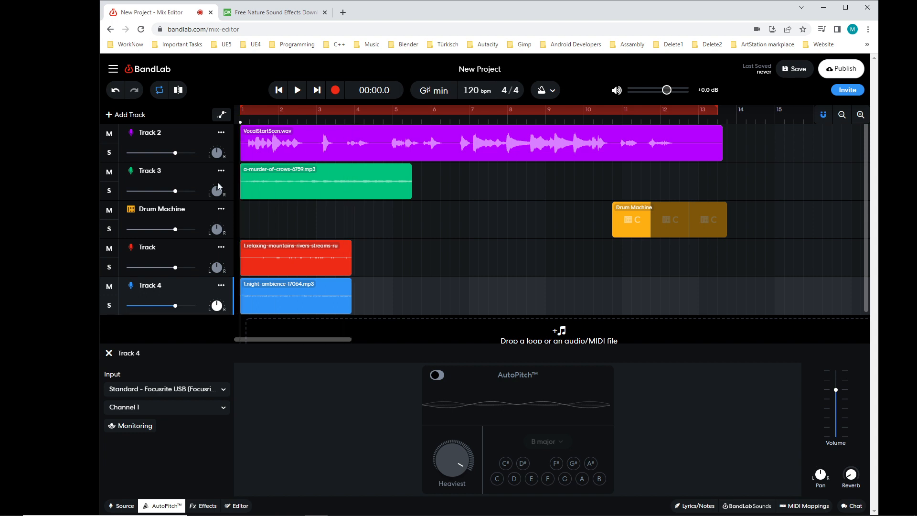
pyautogui.click(298, 91)
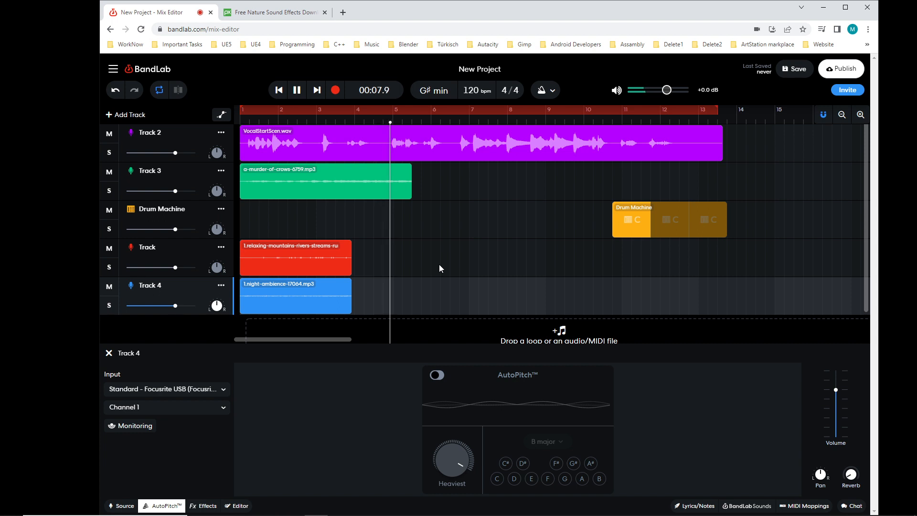
pyautogui.click(297, 90)
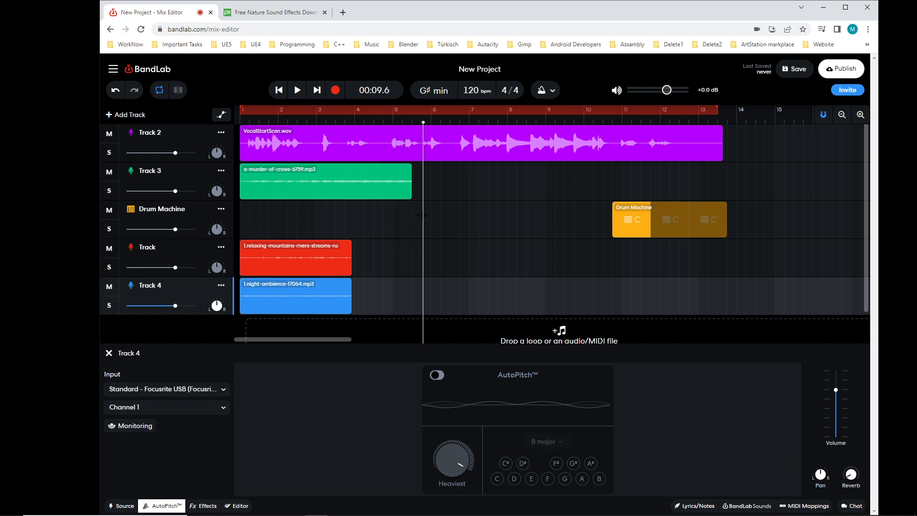
pyautogui.moveTo(422, 216); pyautogui.dragTo(351, 217)
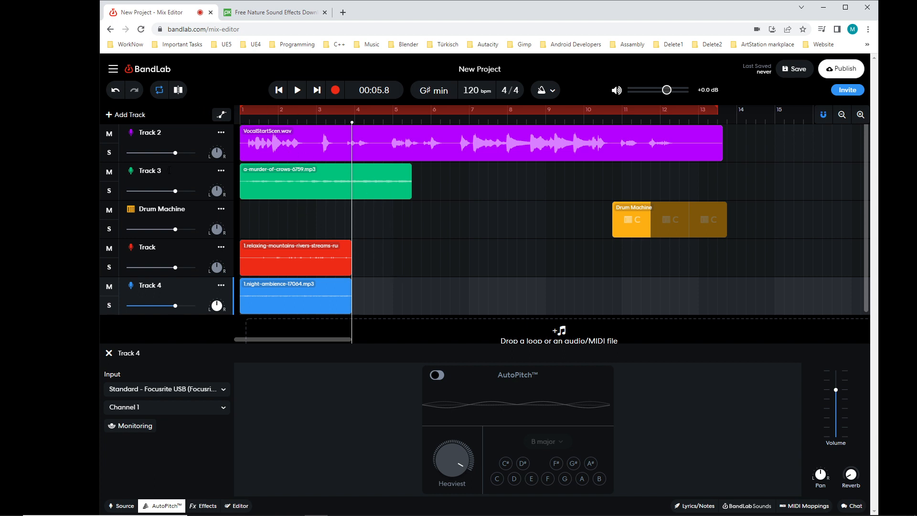
# Split the crow clip on Track 3 at 5.8 seconds, move the playhead to 9.8 seconds and select the clip's second part.
pyautogui.click(184, 176)
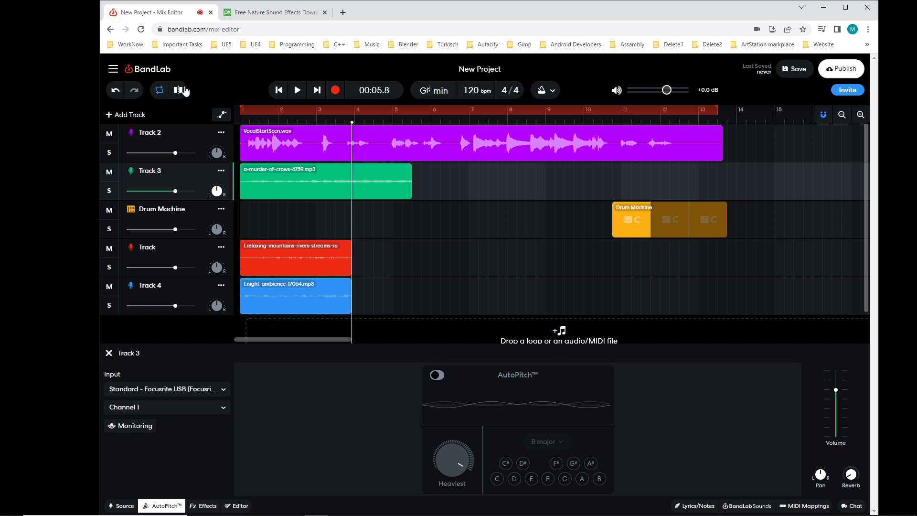
pyautogui.click(179, 91)
pyautogui.click(429, 230)
pyautogui.click(375, 189)
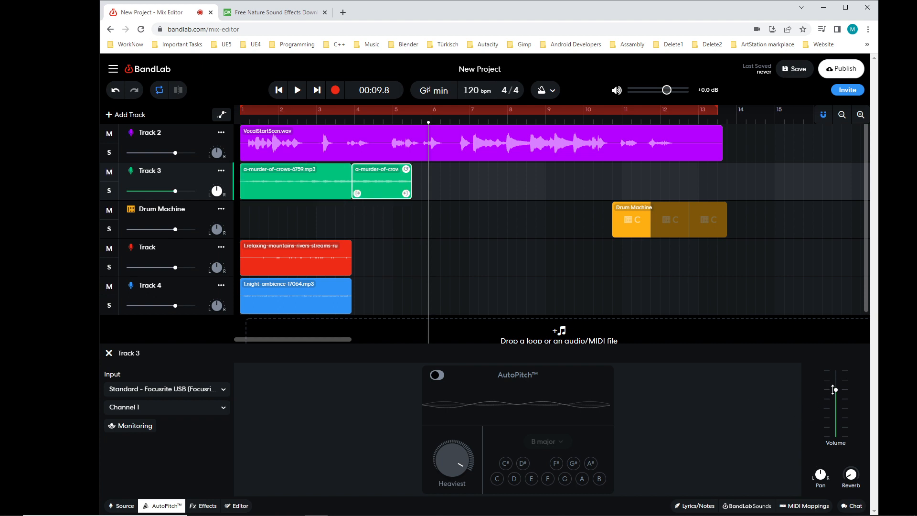
# Test a much lower volume on Track 3 while selecting each crow clip, and raise it back to slightly below its starting level.
pyautogui.moveTo(836, 390); pyautogui.dragTo(841, 419)
pyautogui.click(318, 187)
pyautogui.click(392, 196)
pyautogui.moveTo(841, 422); pyautogui.dragTo(842, 391)
# Add a Gain effect from the Utility category to Track 3.
pyautogui.click(204, 508)
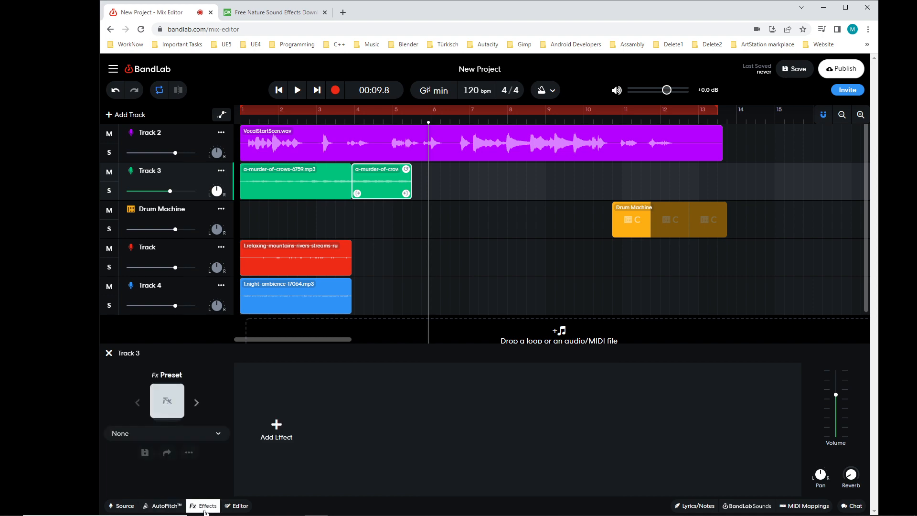
pyautogui.click(286, 440)
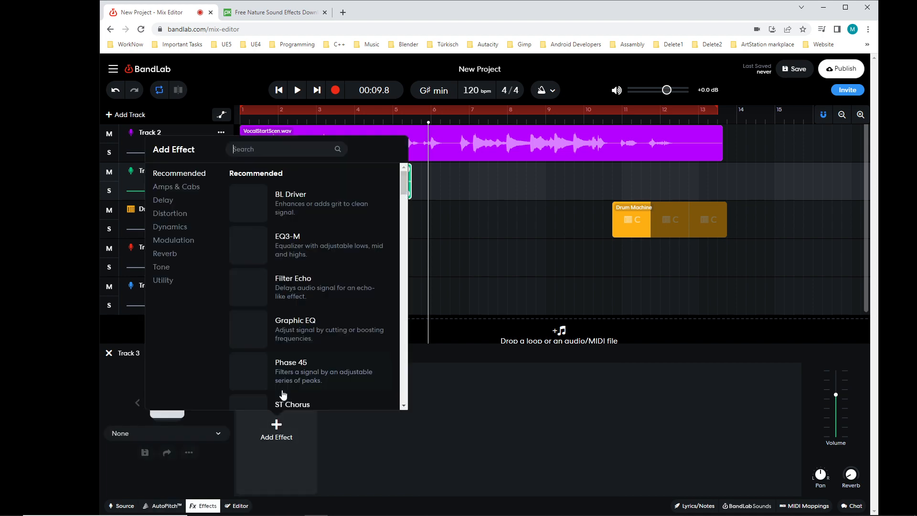
pyautogui.scroll(-8, 334, 346)
pyautogui.scroll(-10, 343, 348)
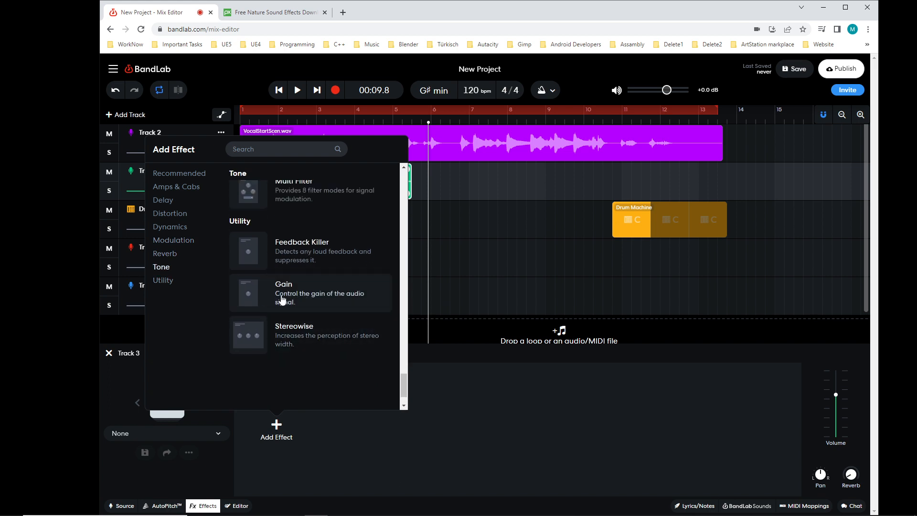
pyautogui.click(290, 300)
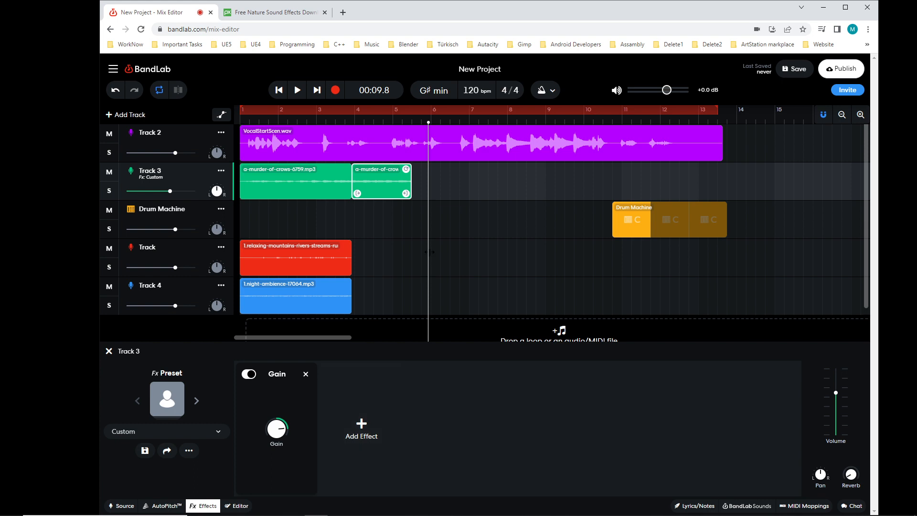
# Reduce the Gain effect's level on Track 3 and play from 5.8 to 9.8 seconds.
pyautogui.moveTo(428, 252); pyautogui.dragTo(352, 253)
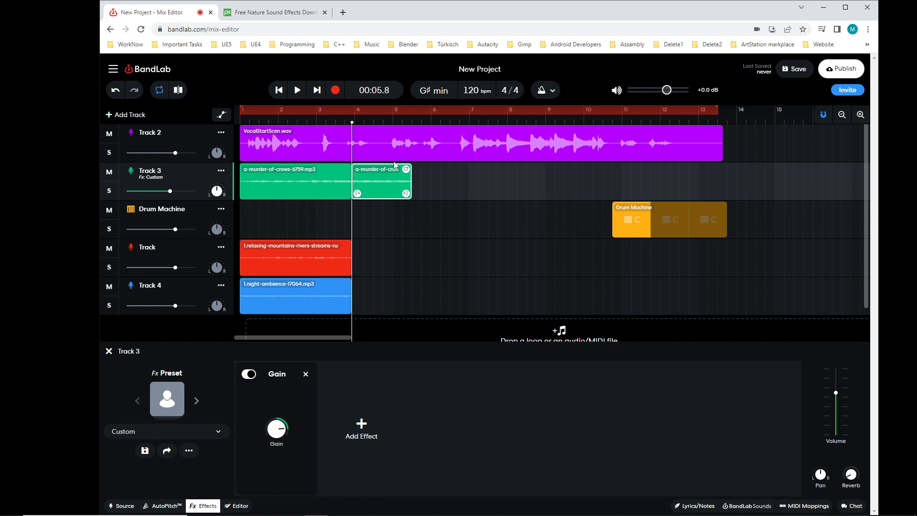
pyautogui.moveTo(284, 427)
pyautogui.moveTo(284, 427); pyautogui.dragTo(292, 465)
pyautogui.click(297, 90)
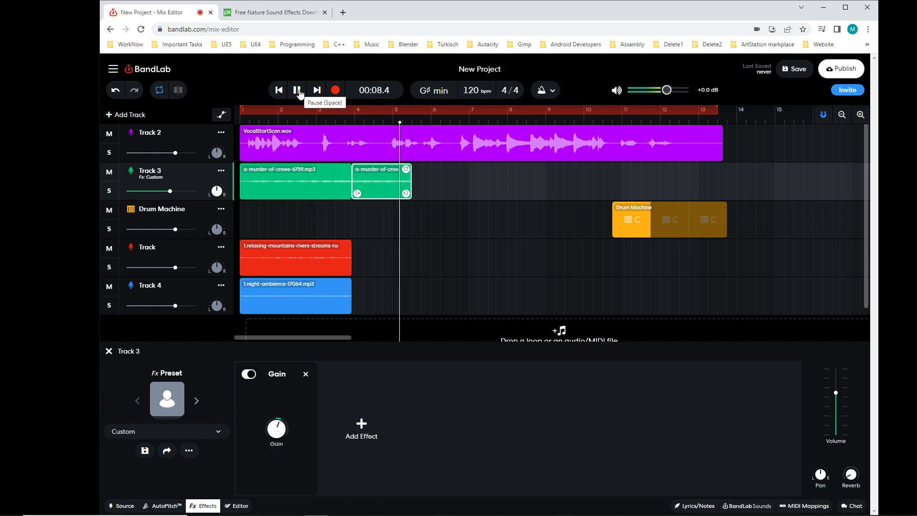
pyautogui.click(297, 90)
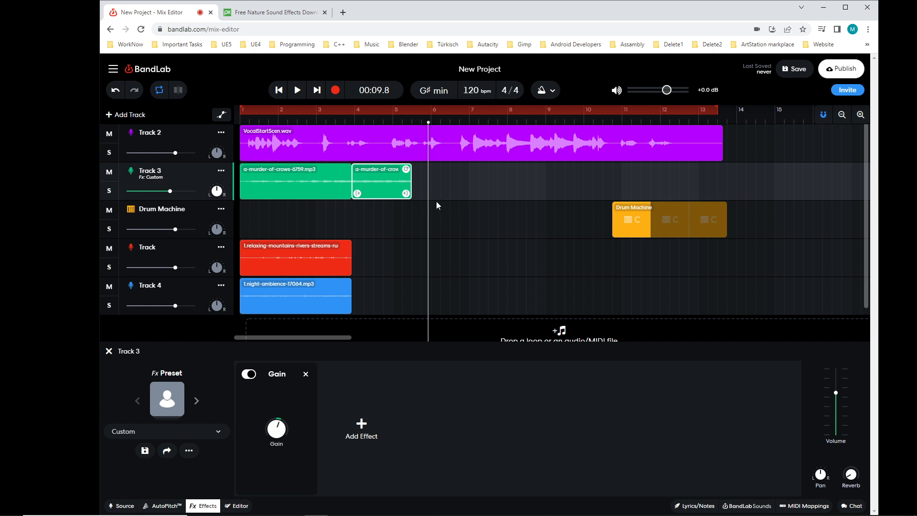
# Play the project from the beginning to 8.4 seconds and select the first and second crow clips on Track 3 in turn.
pyautogui.moveTo(430, 198); pyautogui.dragTo(237, 211)
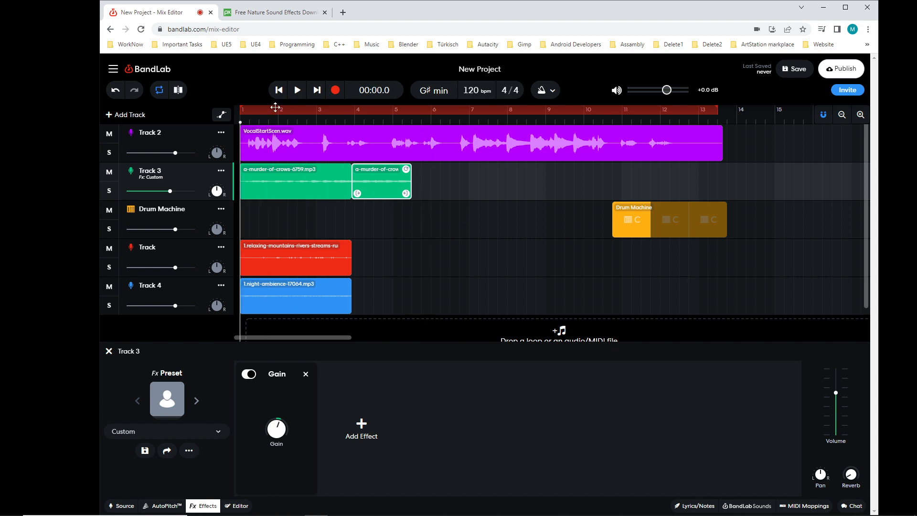
pyautogui.click(298, 91)
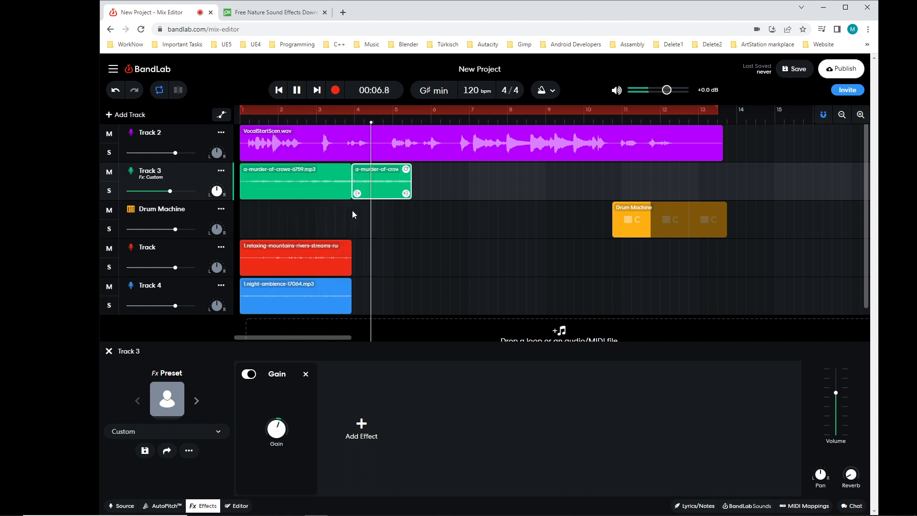
pyautogui.click(296, 89)
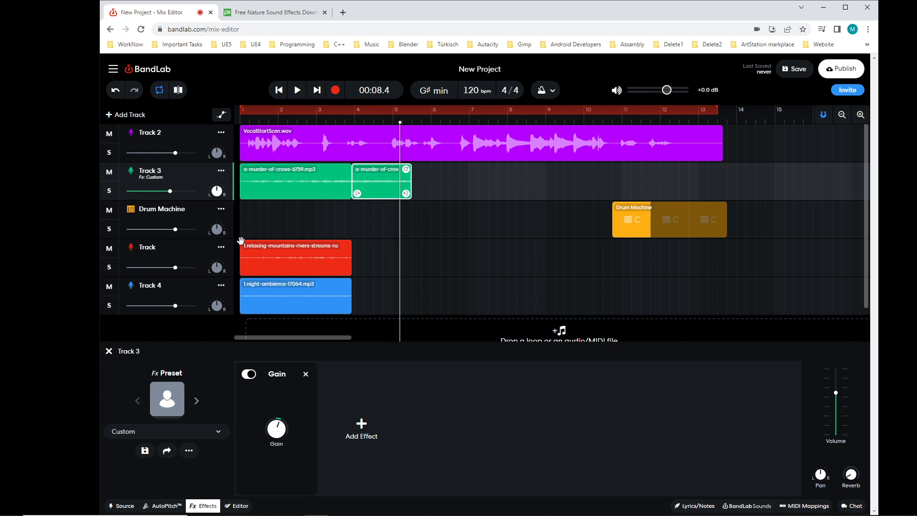
pyautogui.click(306, 182)
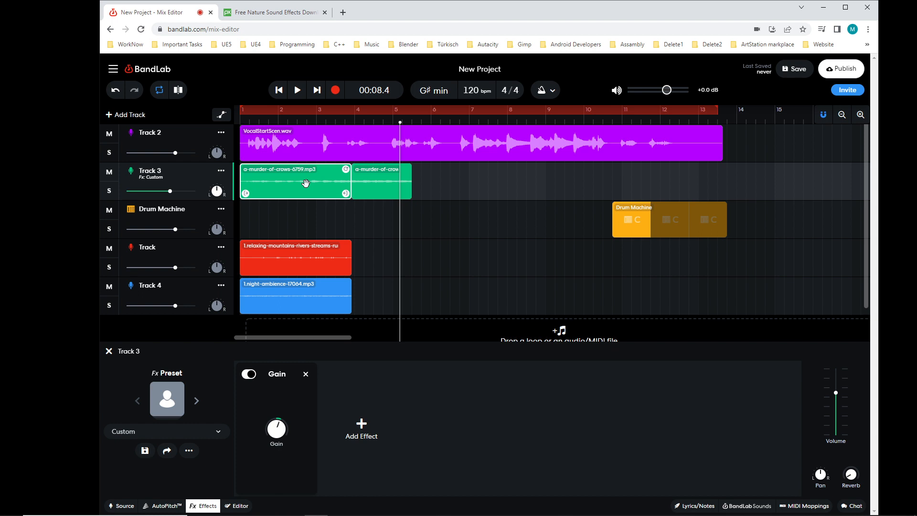
pyautogui.click(383, 193)
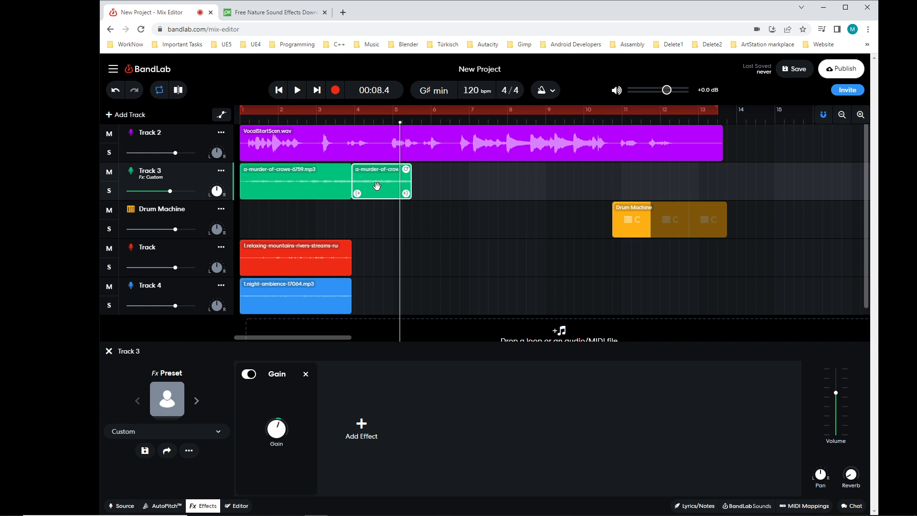
pyautogui.scroll(-1, 419, 227)
pyautogui.scroll(1, 457, 237)
pyautogui.scroll(-1, 456, 236)
pyautogui.scroll(1, 280, 169)
pyautogui.scroll(-1, 231, 262)
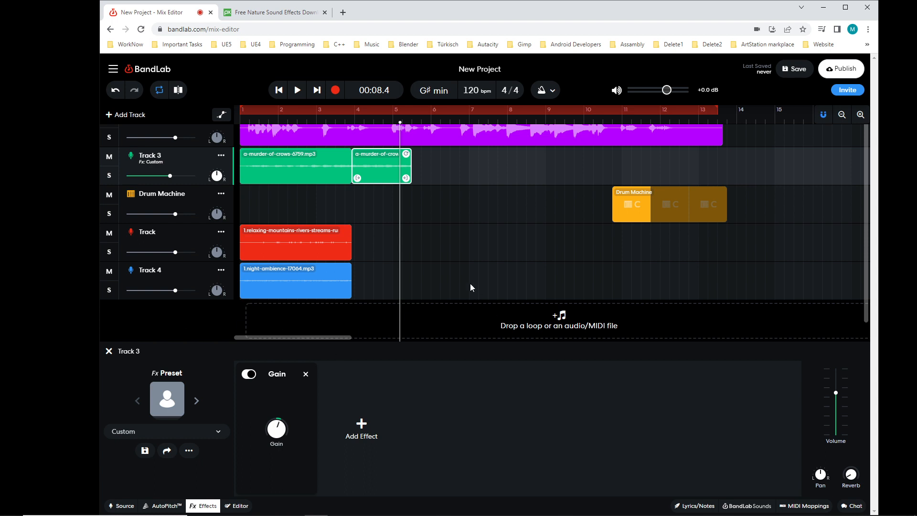
pyautogui.scroll(1, 463, 275)
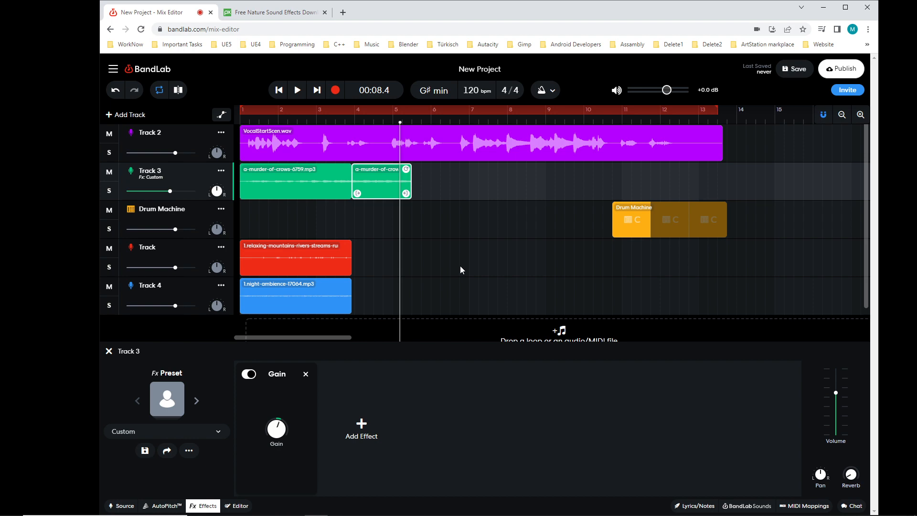
pyautogui.scroll(-1, 459, 266)
pyautogui.scroll(1, 329, 253)
# Add a new Voice/Audio track and move the second crow clip from Track 3 onto it, keeping its time position.
pyautogui.click(120, 115)
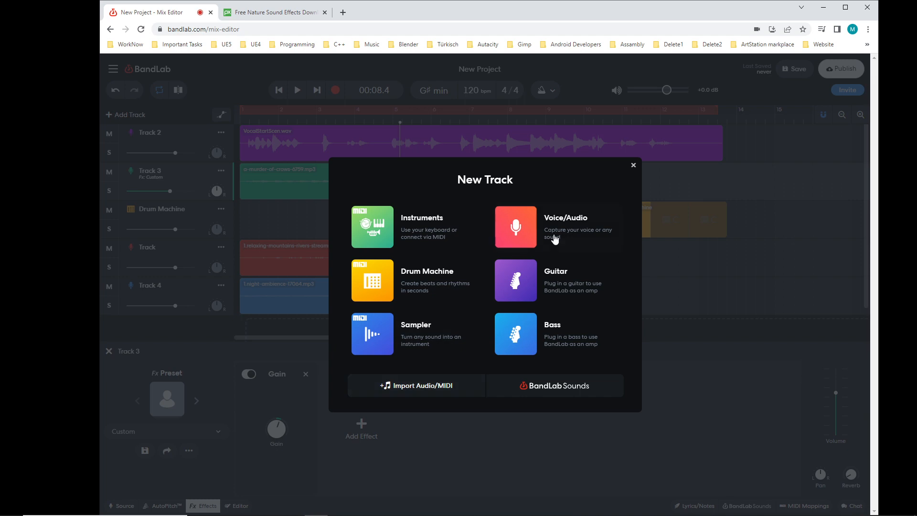
pyautogui.click(562, 223)
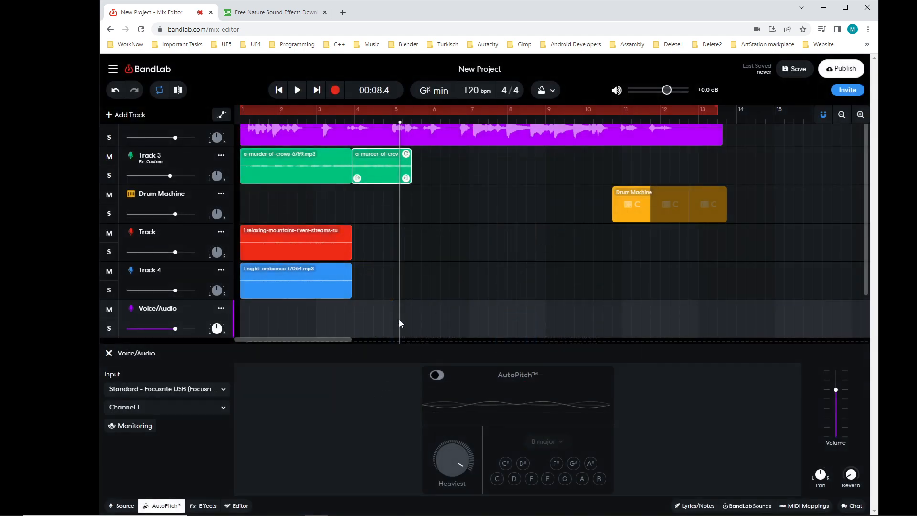
pyautogui.scroll(2, 422, 327)
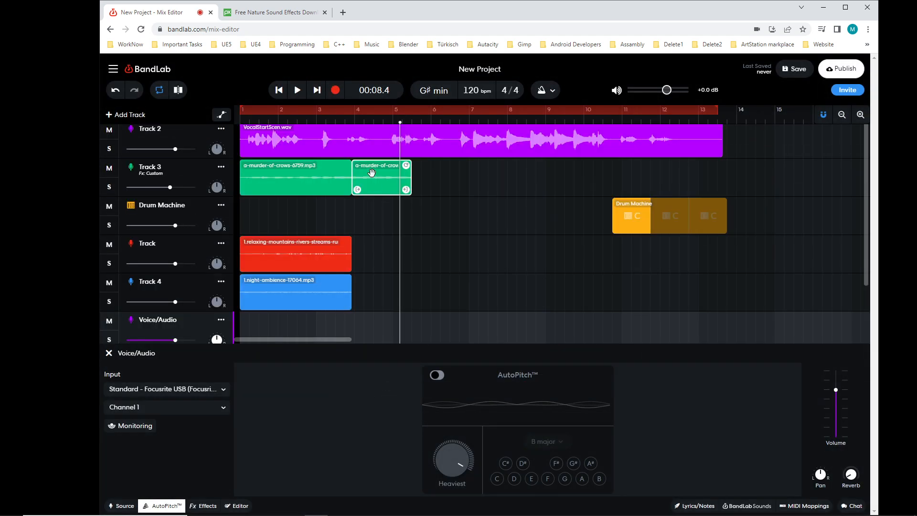
pyautogui.moveTo(371, 172); pyautogui.dragTo(372, 326)
# Remove the Gain effect from Track 3 and return the playhead to the beginning.
pyautogui.click(294, 175)
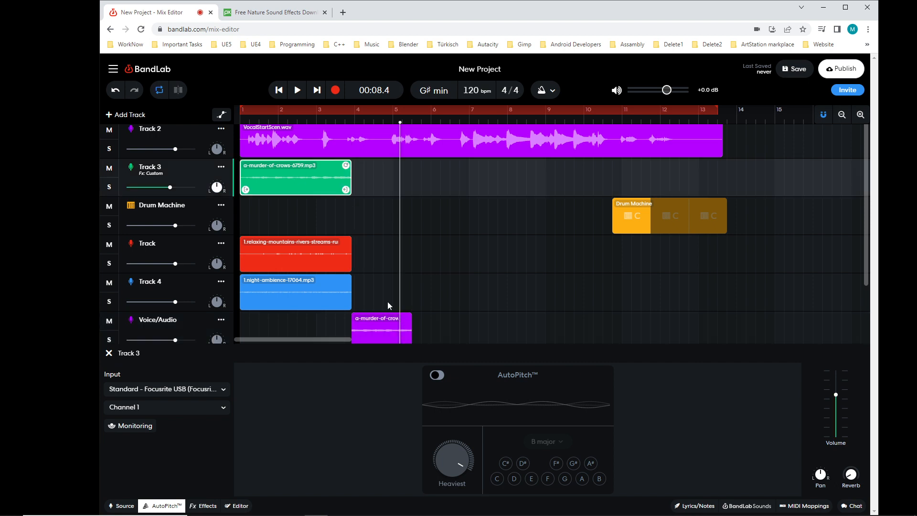
pyautogui.click(217, 502)
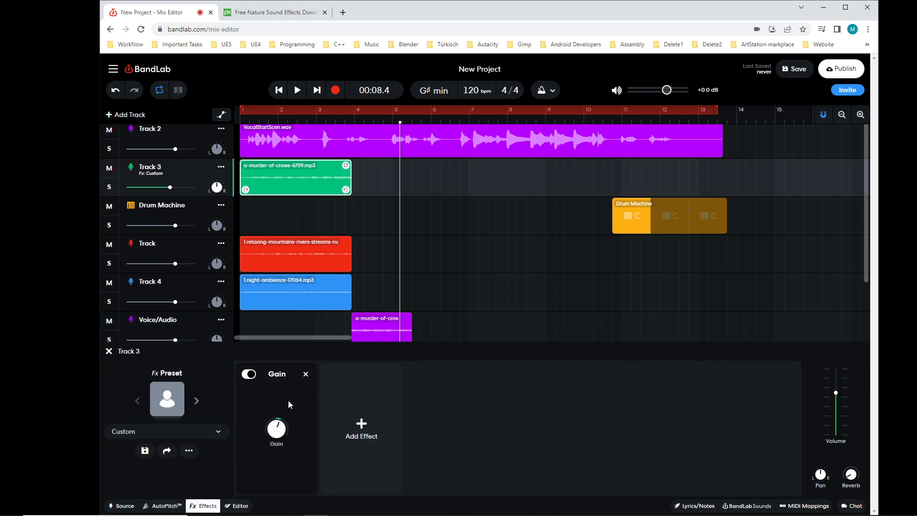
pyautogui.click(306, 375)
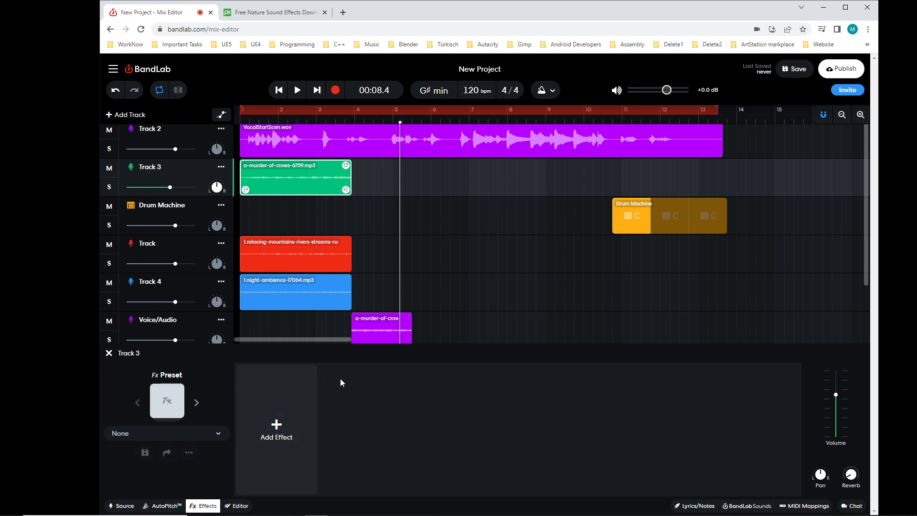
pyautogui.moveTo(403, 201); pyautogui.dragTo(238, 217)
# Add a Gain effect to the Voice/Audio track holding the second crow clip and turn its gain down partway.
pyautogui.scroll(-1, 402, 245)
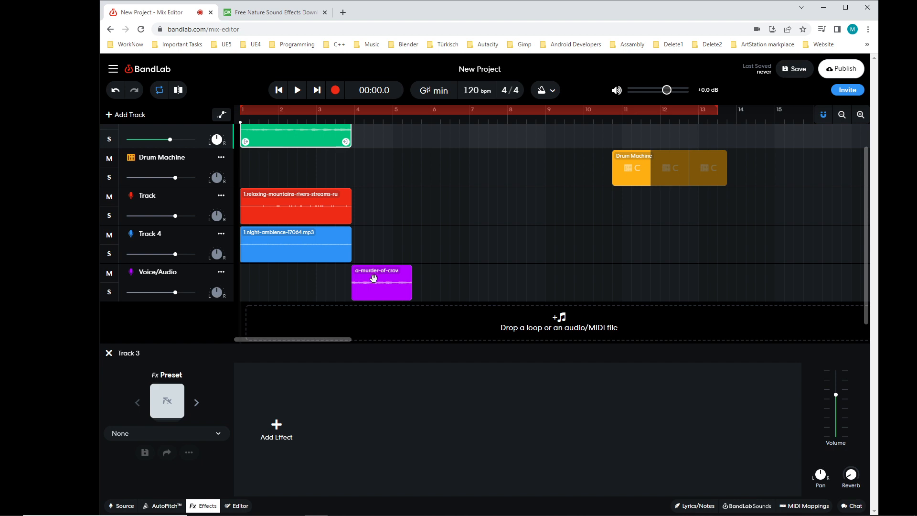
pyautogui.click(186, 276)
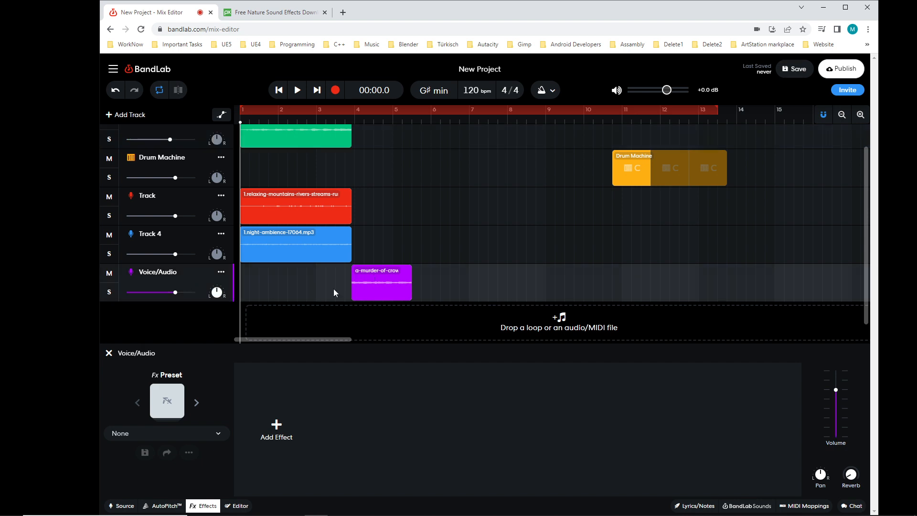
pyautogui.click(373, 279)
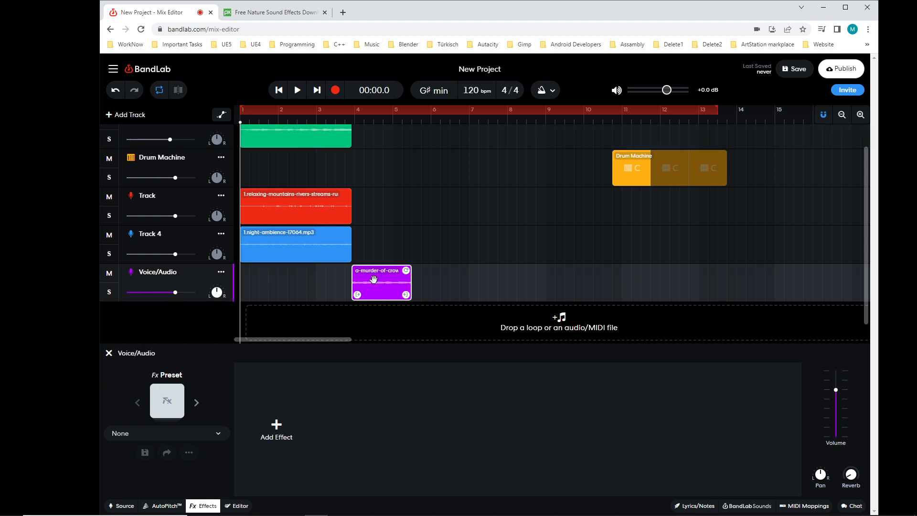
pyautogui.click(289, 427)
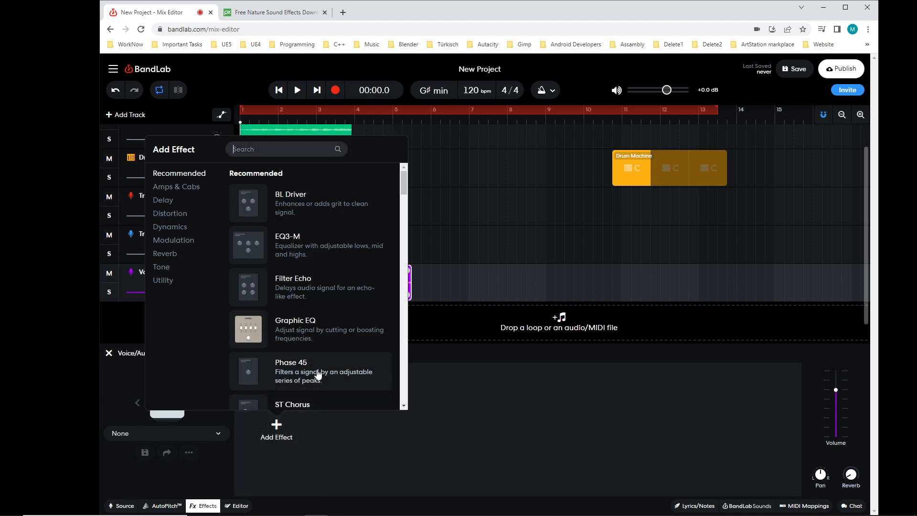
pyautogui.scroll(-10, 321, 370)
pyautogui.scroll(-5, 323, 359)
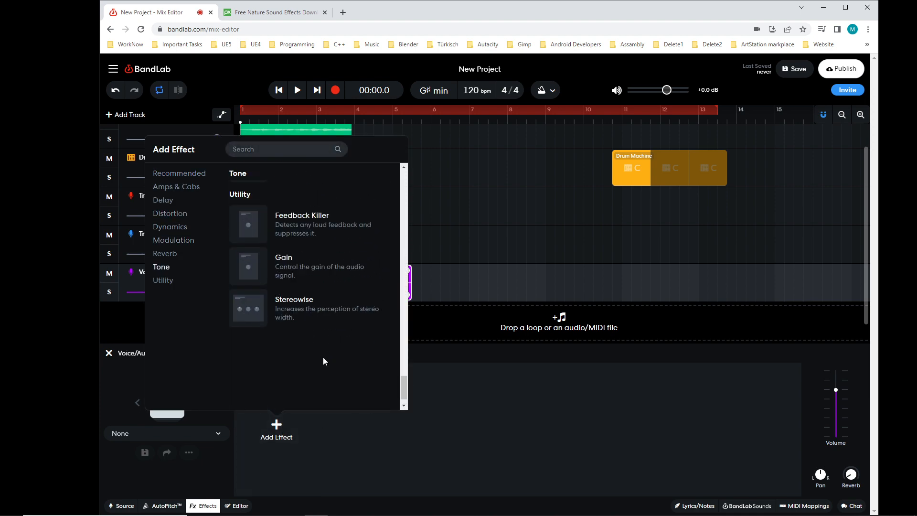
pyautogui.scroll(1, 328, 344)
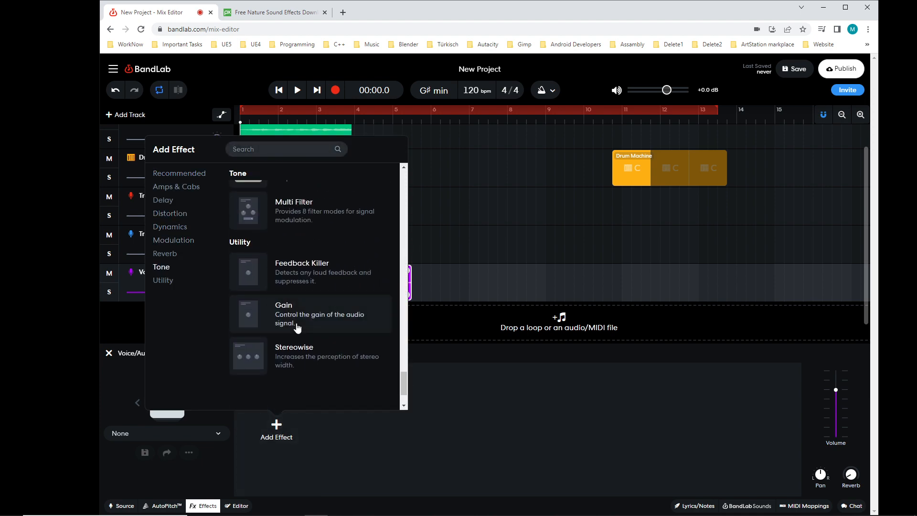
pyautogui.click(297, 327)
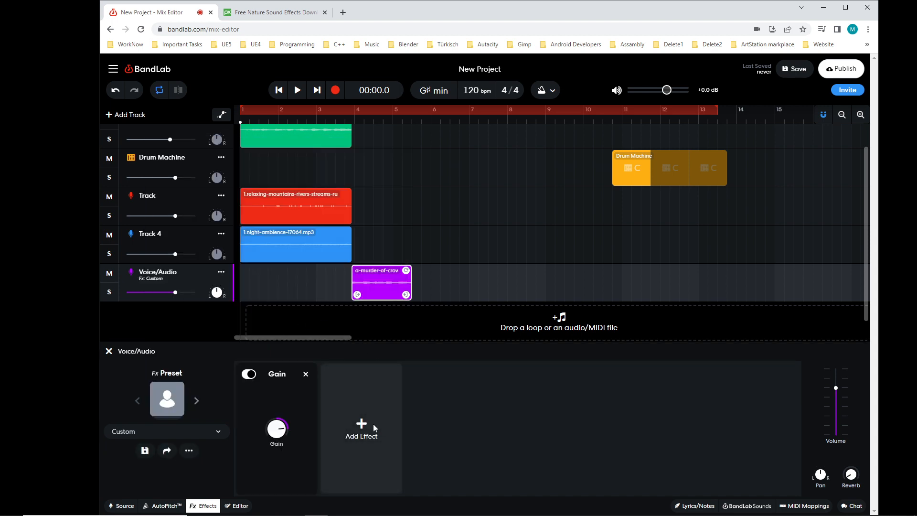
pyautogui.moveTo(280, 426); pyautogui.dragTo(290, 459)
# Play the project from the beginning to 8.9 seconds and return the playhead to the start.
pyautogui.scroll(1, 395, 268)
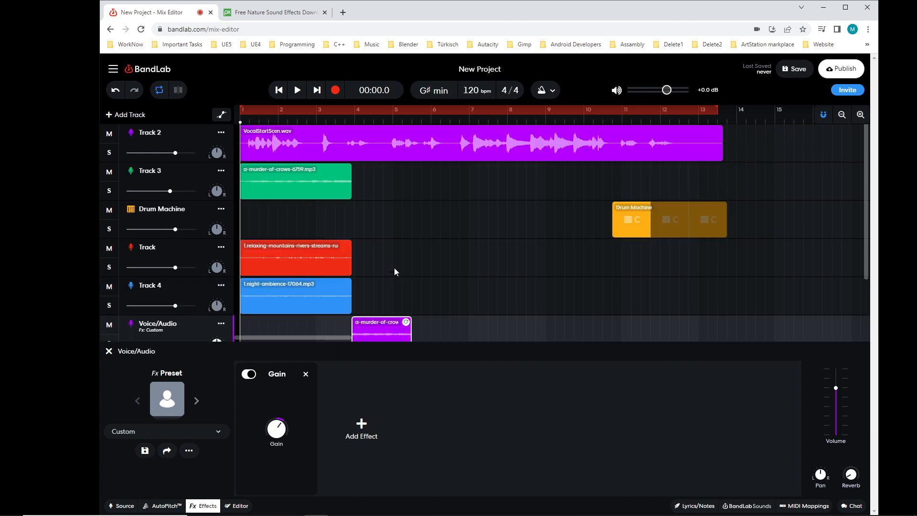
pyautogui.click(298, 90)
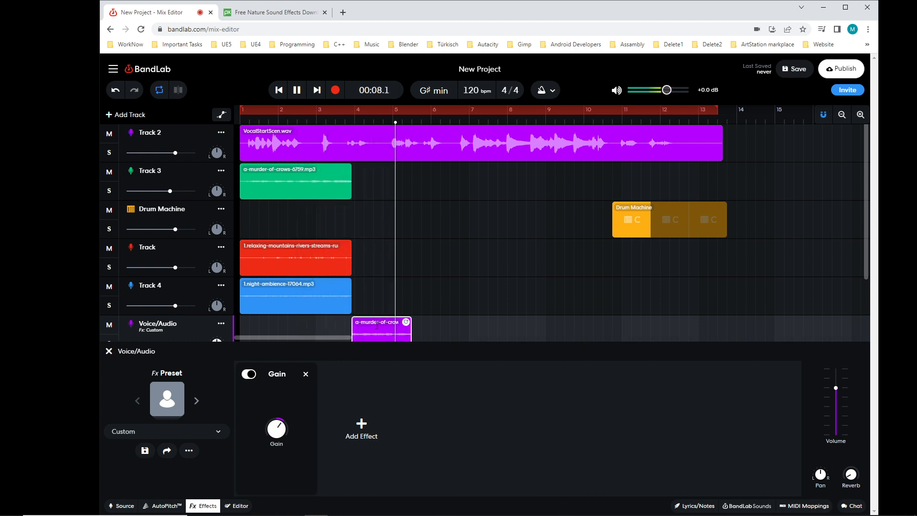
pyautogui.press('space')
pyautogui.scroll(-1, 391, 326)
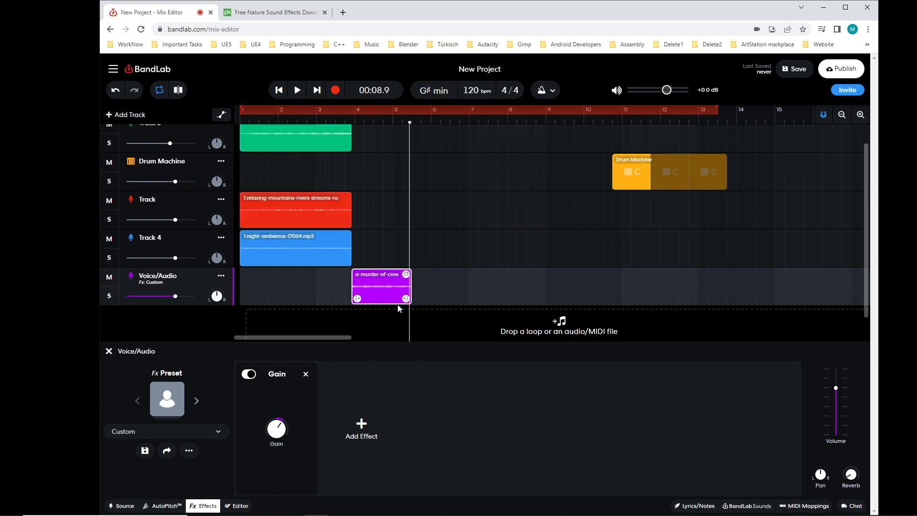
pyautogui.scroll(1, 400, 286)
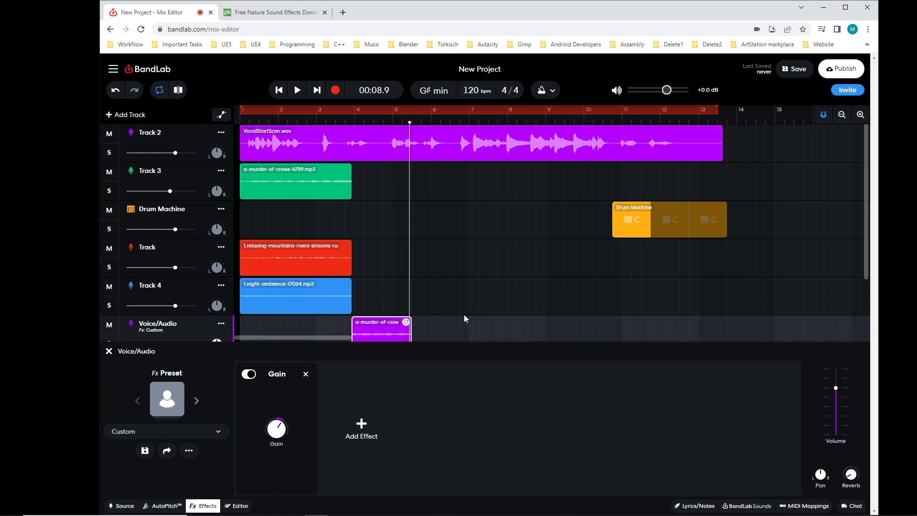
pyautogui.moveTo(410, 180); pyautogui.dragTo(242, 192)
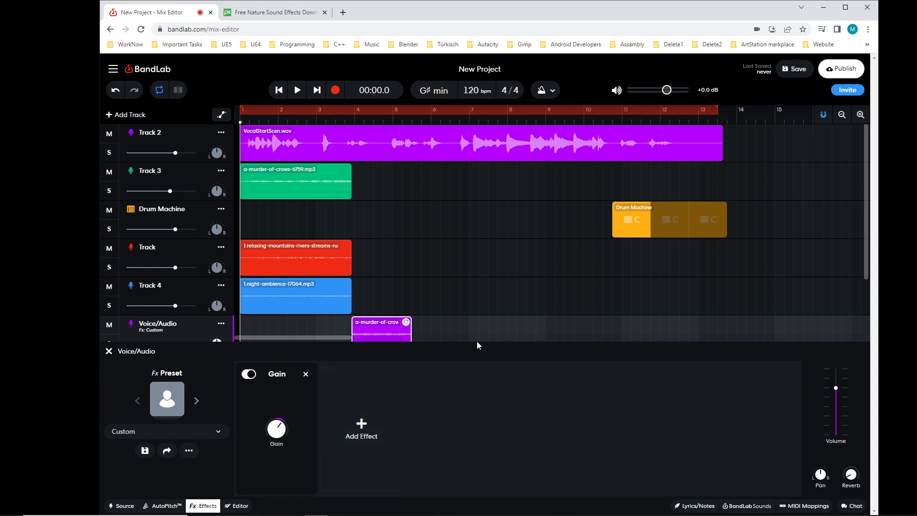
pyautogui.moveTo(864, 200)
pyautogui.mouseDown()
pyautogui.moveTo(861, 259)
pyautogui.moveTo(858, 188)
pyautogui.moveTo(865, 262)
pyautogui.moveTo(866, 205)
pyautogui.mouseUp()
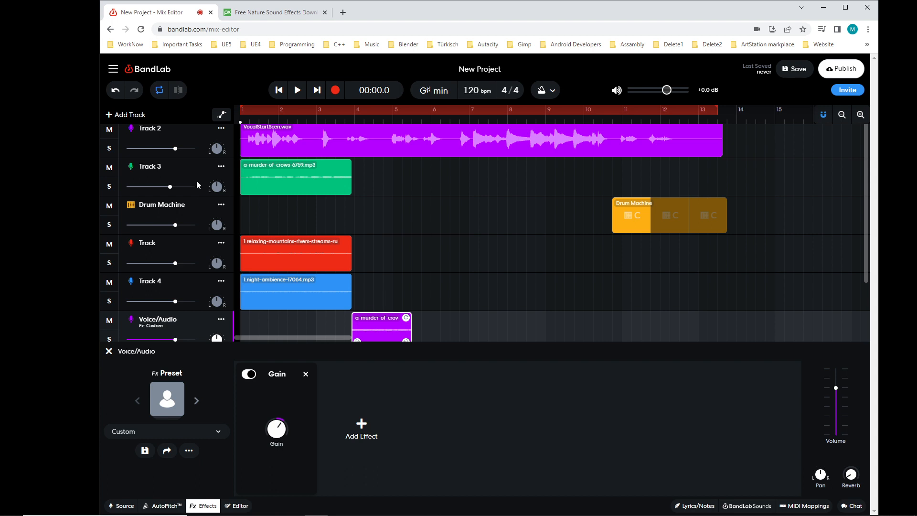
# Select the VocalStartScen.wav clip on Track 2 and play the whole loop range from the beginning, pausing just after it restarts.
pyautogui.click(485, 147)
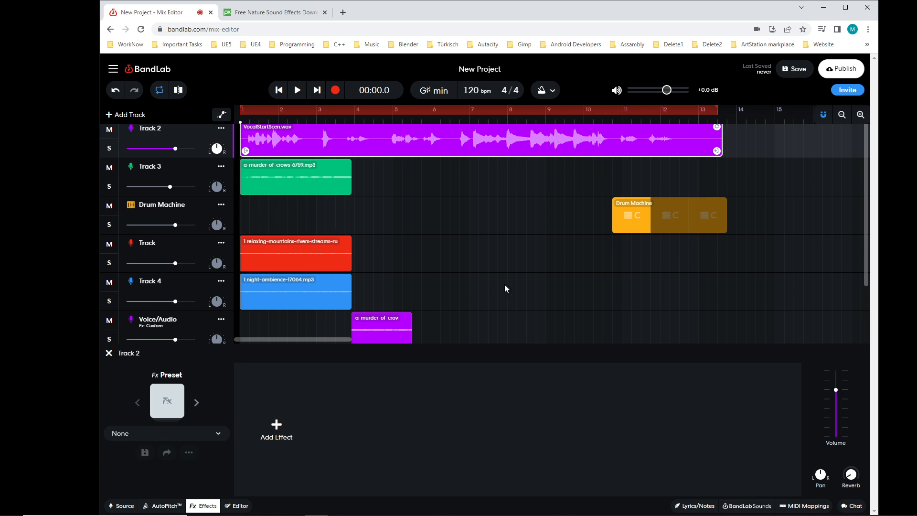
pyautogui.scroll(-2, 506, 285)
pyautogui.scroll(2, 505, 285)
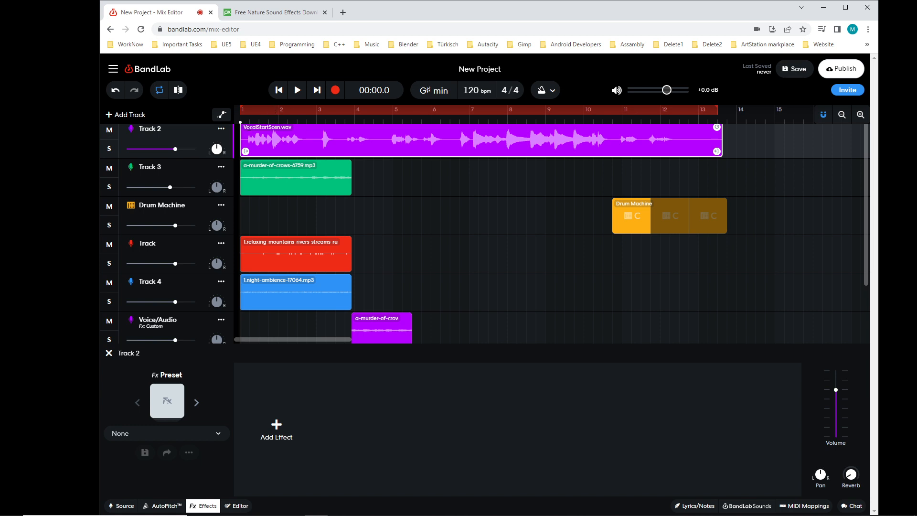
pyautogui.click(297, 90)
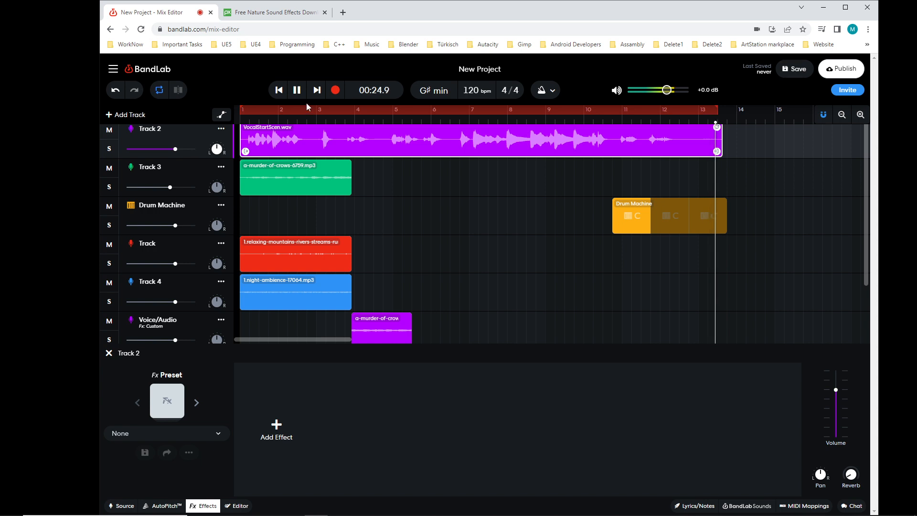
pyautogui.click(298, 92)
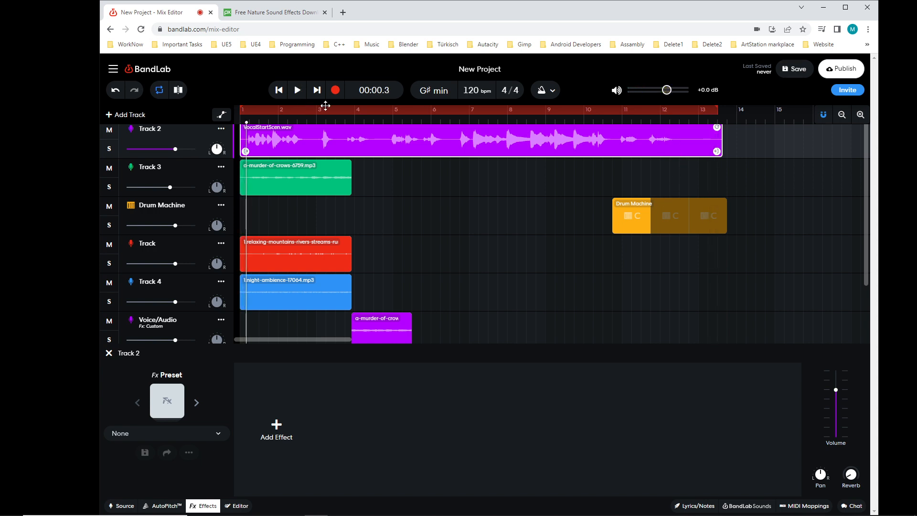
# Move the playhead to 22.8 seconds, near the end of the vocal clip on Track 2.
pyautogui.moveTo(245, 138); pyautogui.dragTo(675, 149)
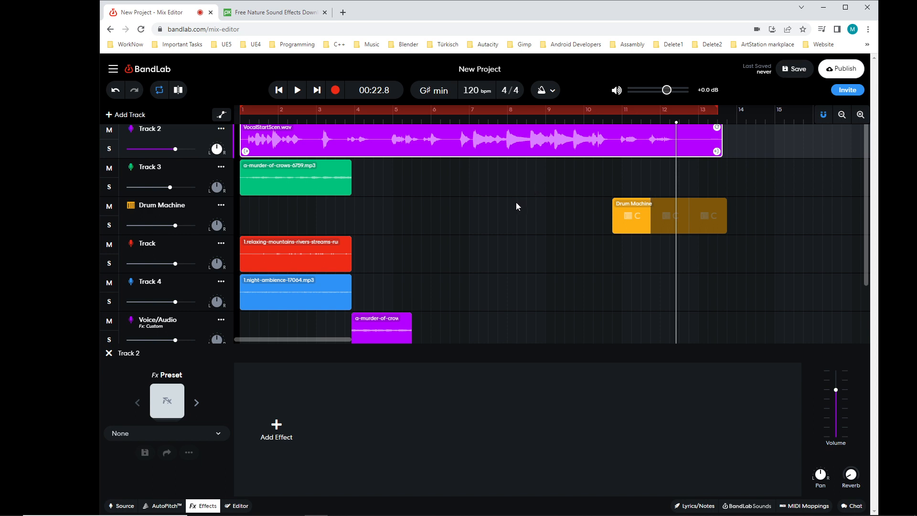
pyautogui.scroll(1, 516, 202)
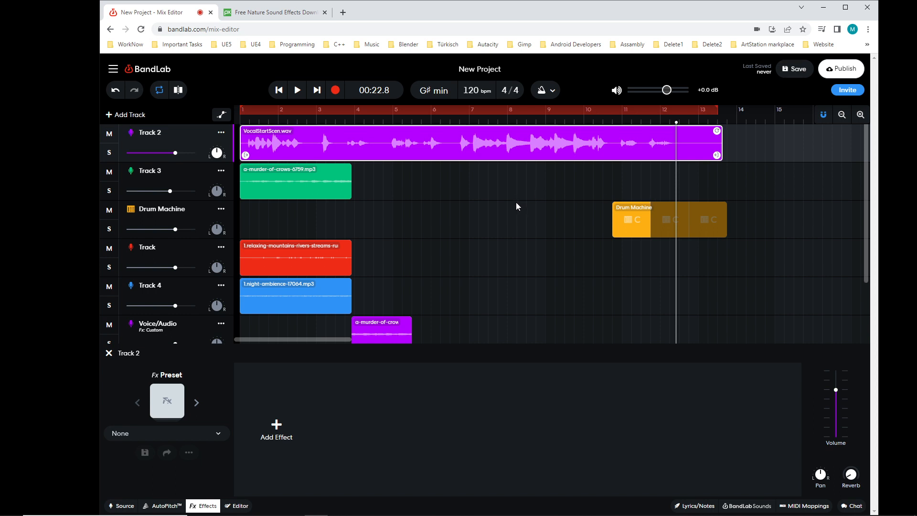